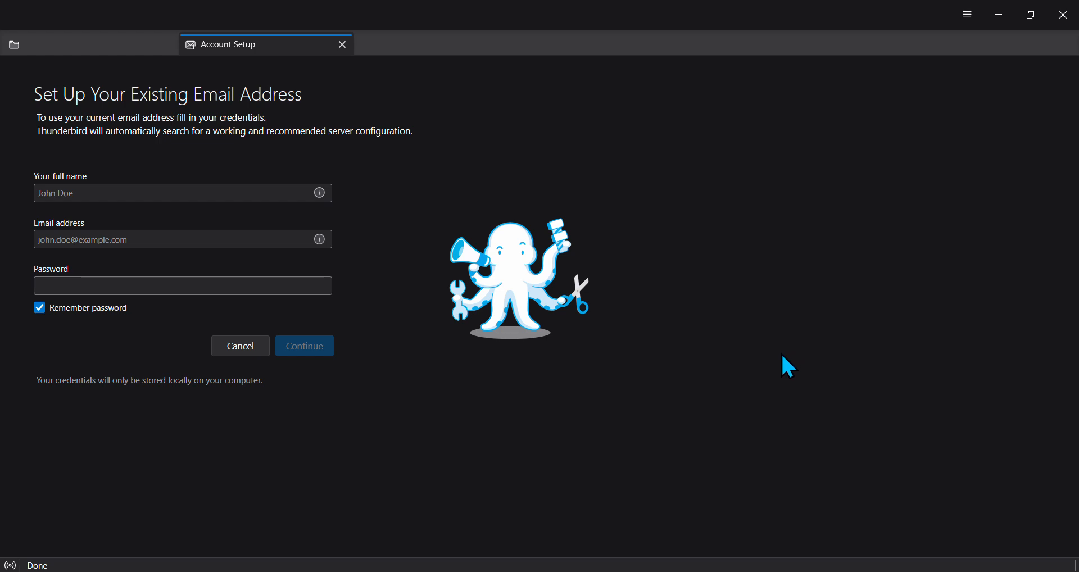
# - Switch to Gmail in the browser and open the webmail link from the New email account credentials message
pyautogui.click(763, 571)
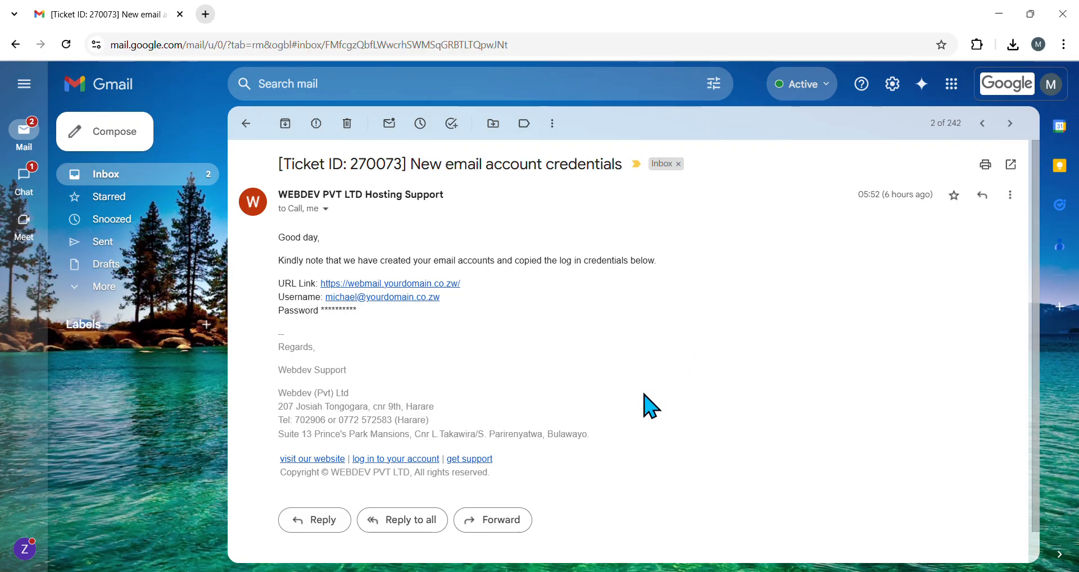
pyautogui.scroll(2, 639, 389)
pyautogui.scroll(-2, 639, 390)
pyautogui.scroll(-1, 639, 390)
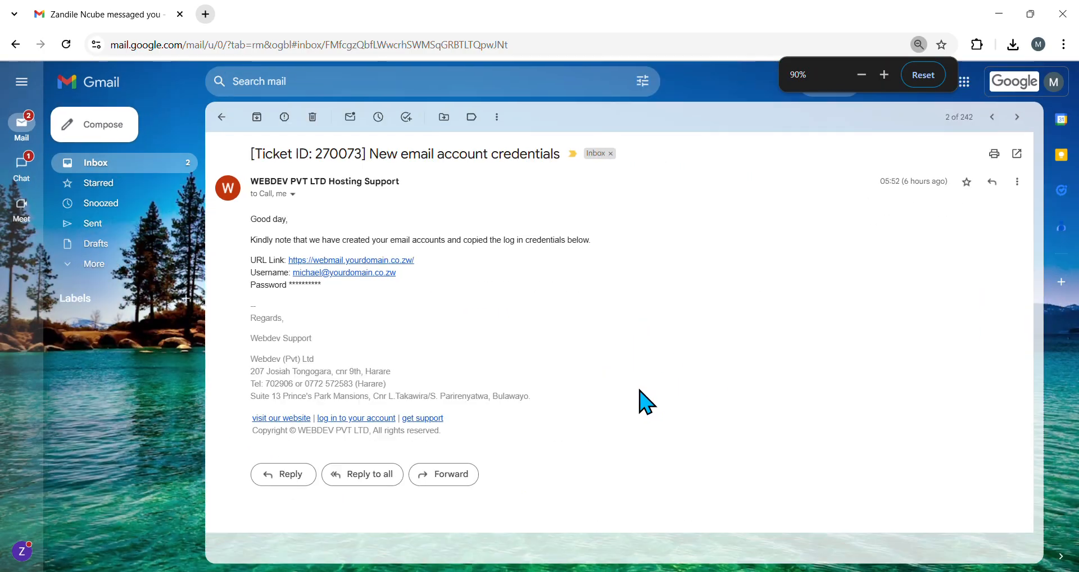
pyautogui.scroll(2, 638, 389)
pyautogui.scroll(1, 637, 391)
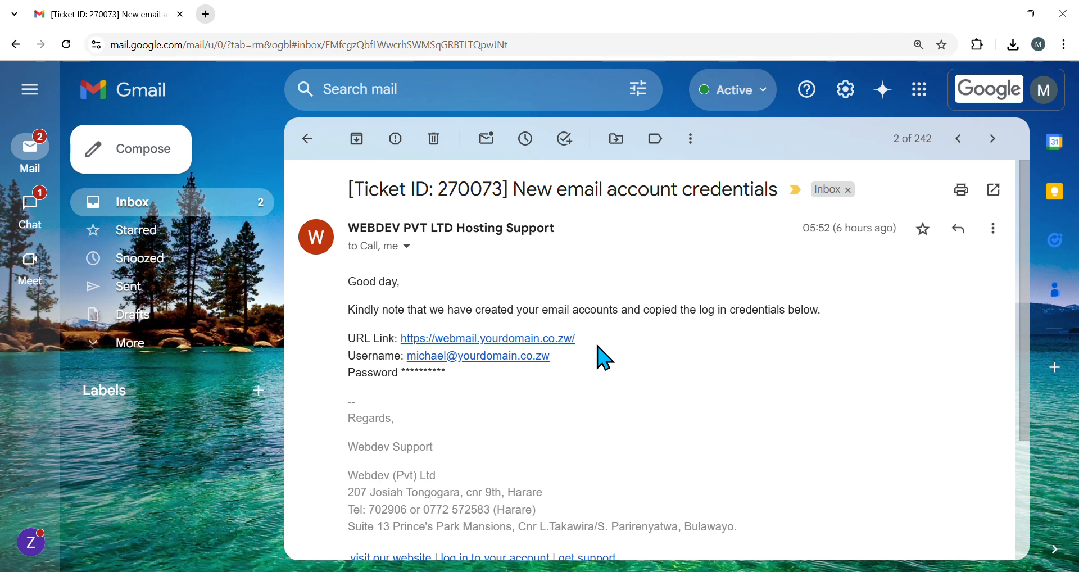
pyautogui.click(539, 338)
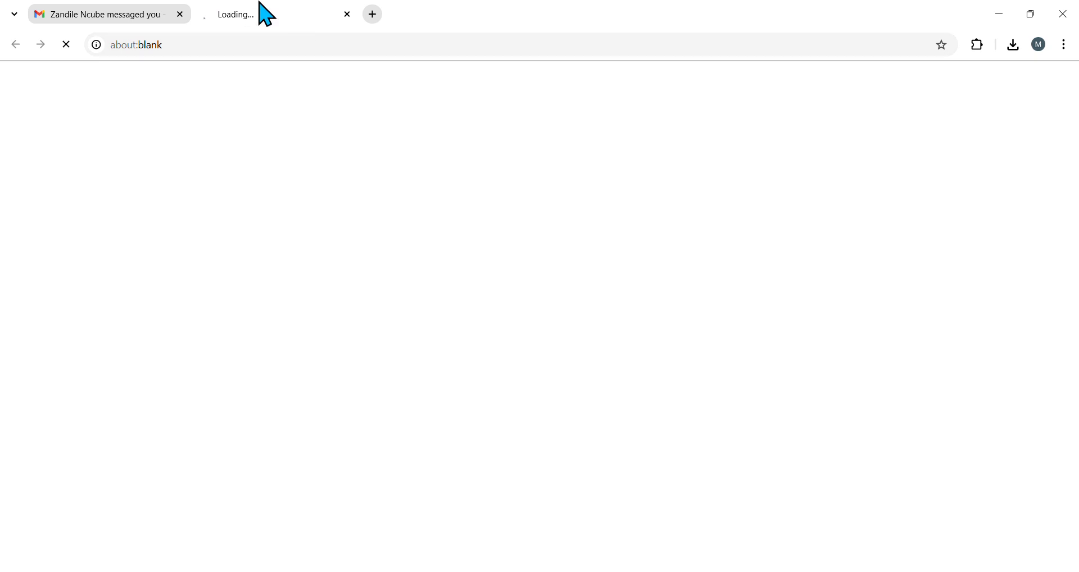
# - Copy the username from the Gmail credentials message and log in to Webmail with it and the account password
pyautogui.click(59, 15)
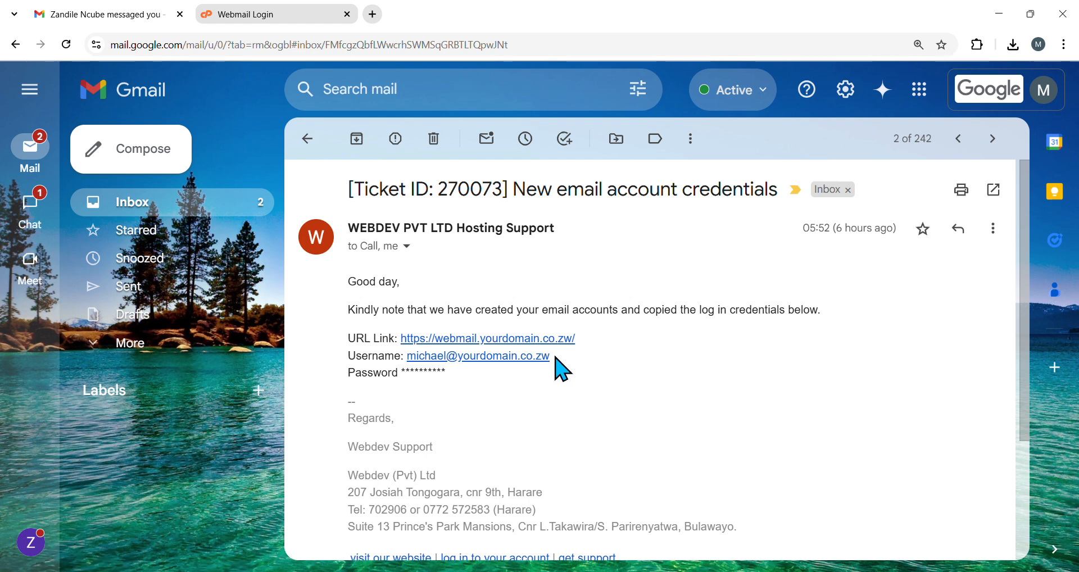
pyautogui.moveTo(561, 367); pyautogui.dragTo(401, 357)
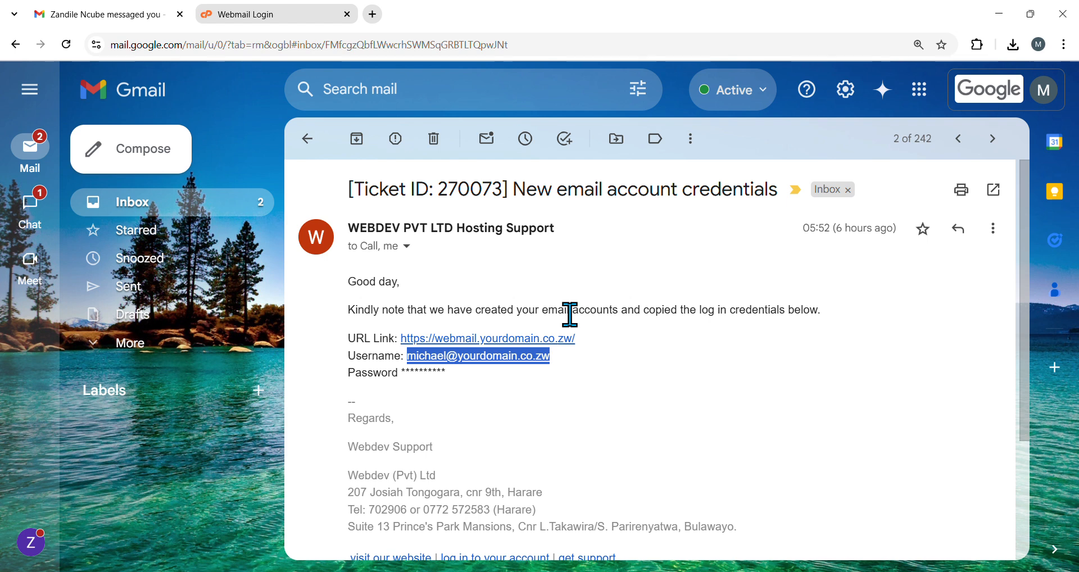
pyautogui.click(269, 14)
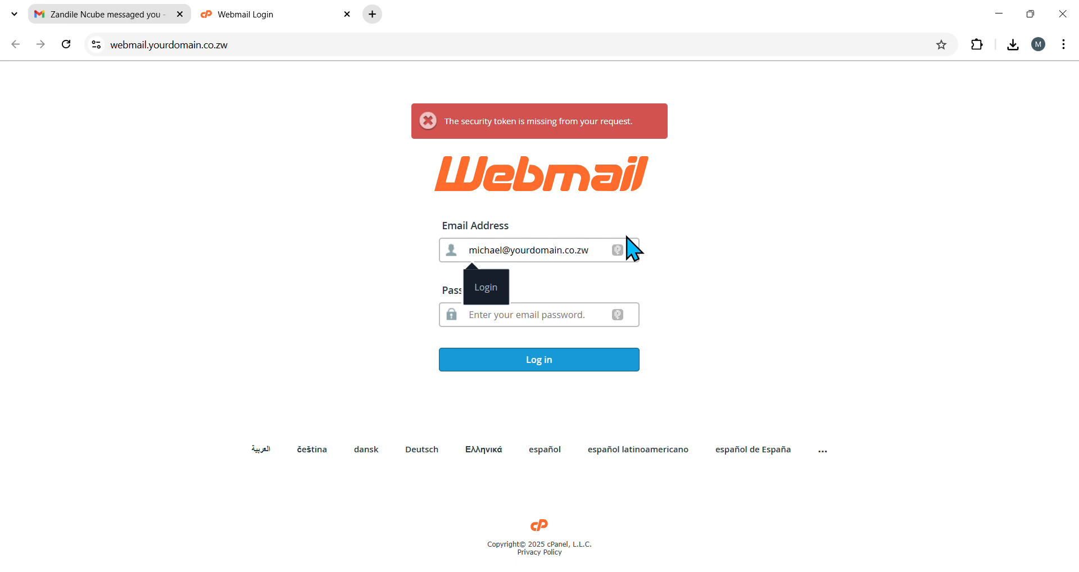
pyautogui.click(596, 314)
pyautogui.write('••')
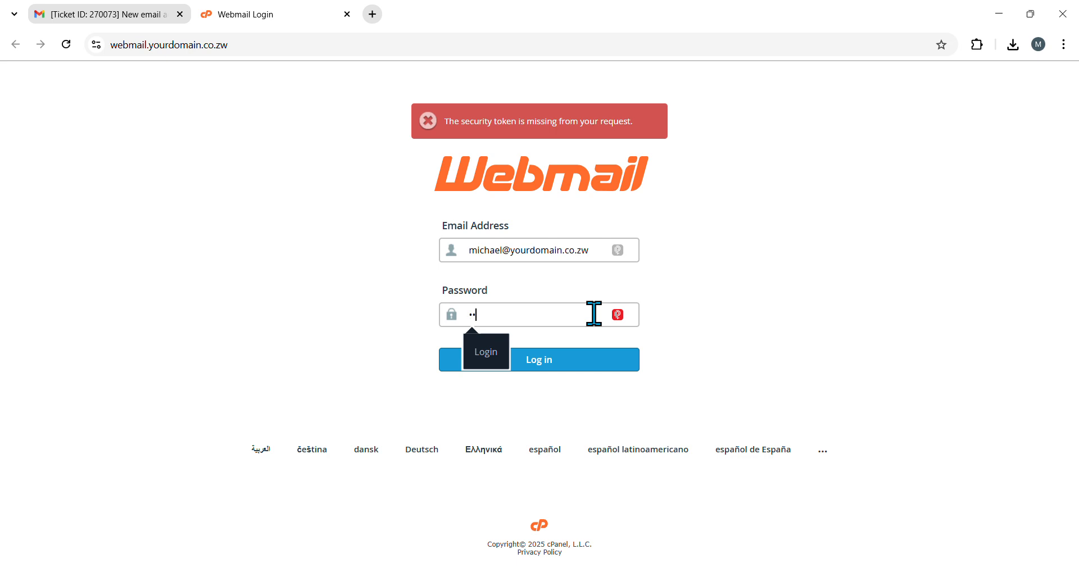
pyautogui.write('•••••')
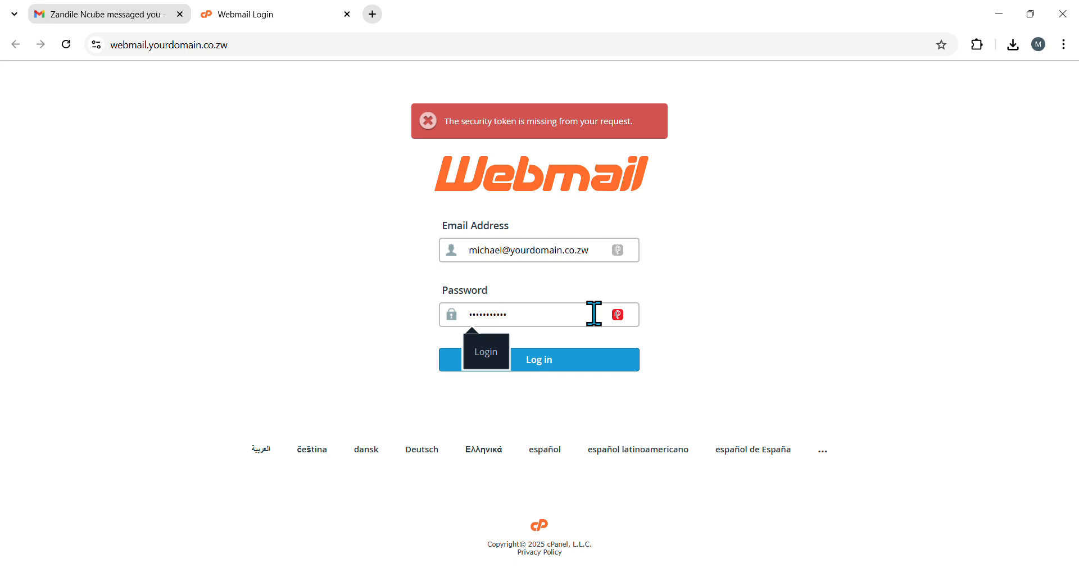
pyautogui.press('Return')
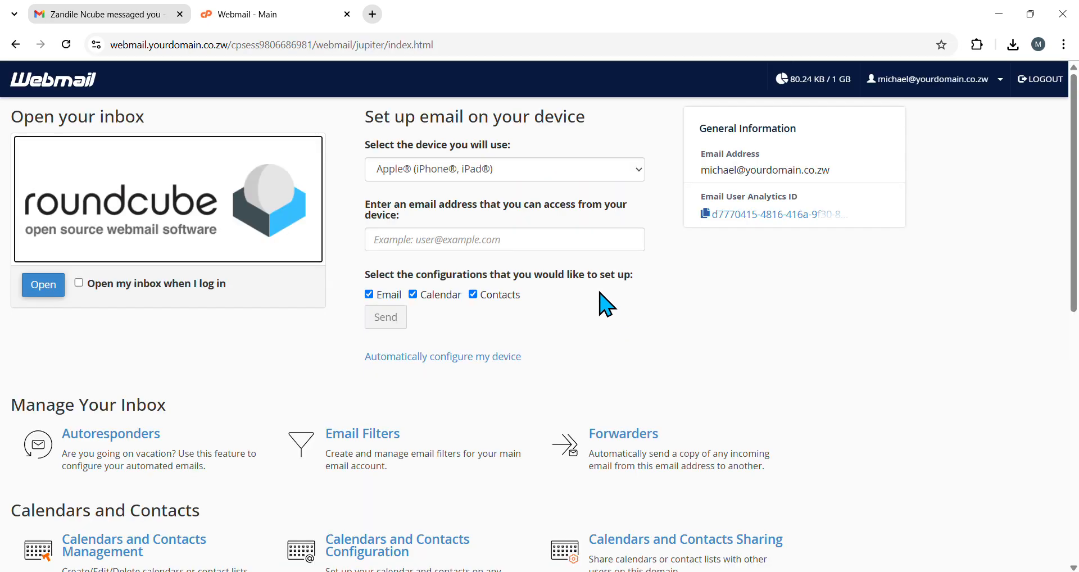
# - Open the Roundcube inbox and open the cPanel client configuration settings message in full view at its Mail Client Manual Settings
pyautogui.click(45, 284)
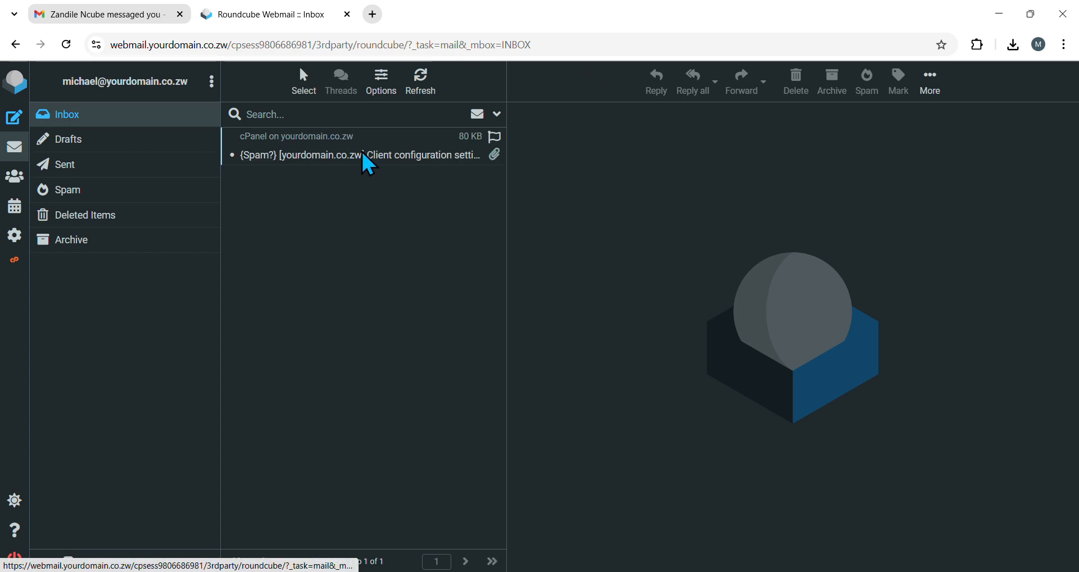
pyautogui.click(363, 155)
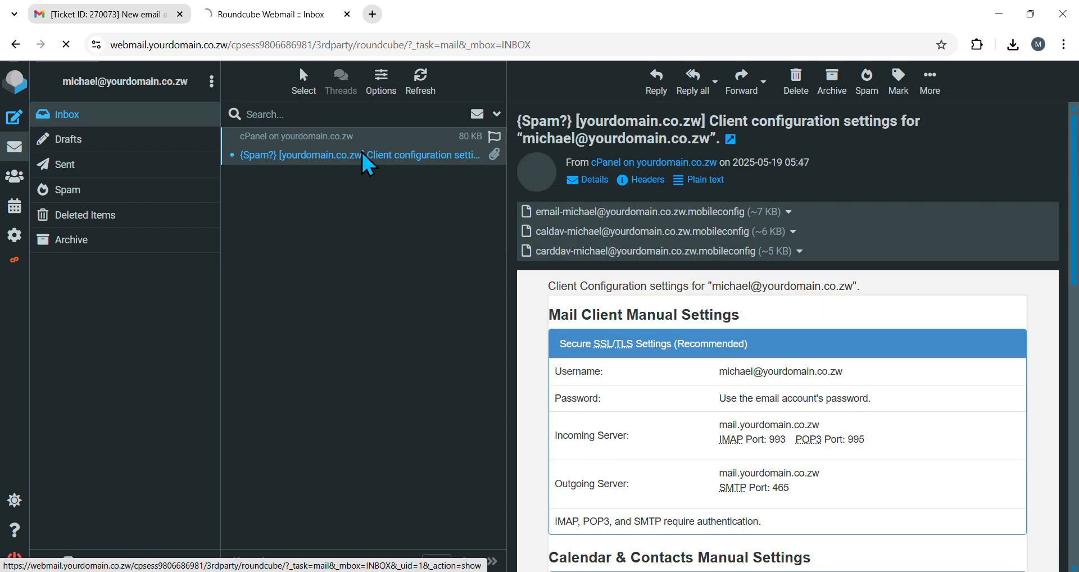
pyautogui.doubleClick(362, 158)
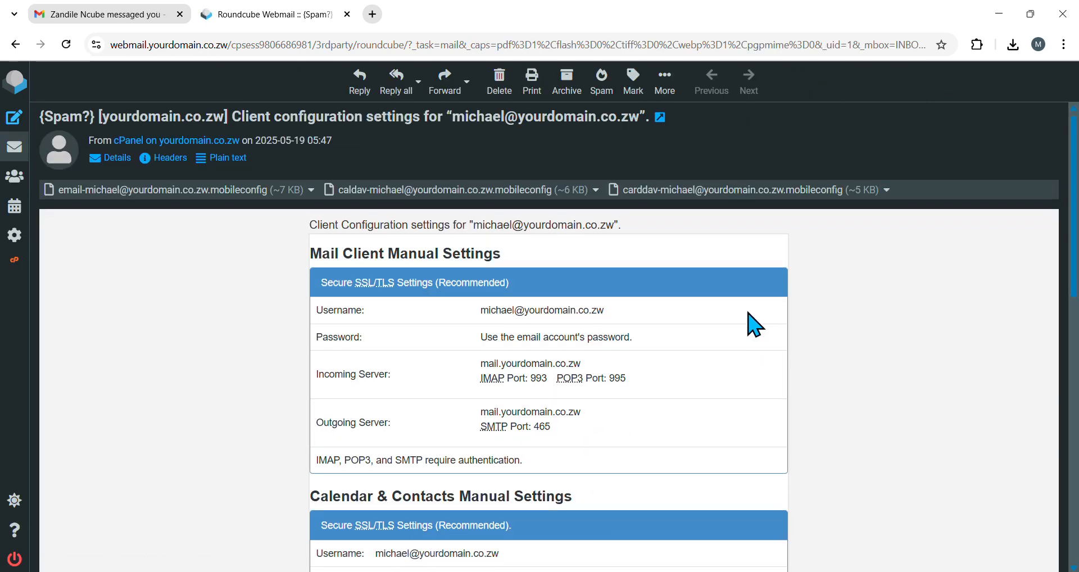
pyautogui.scroll(-1, 756, 325)
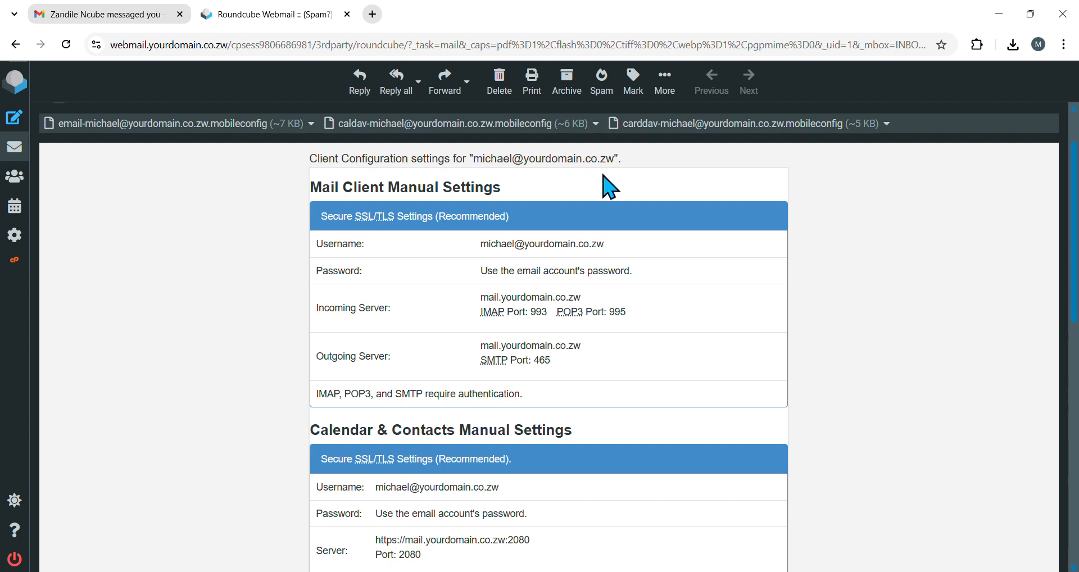
pyautogui.moveTo(613, 243); pyautogui.dragTo(479, 257)
pyautogui.hotkey('ctrl', 'c')
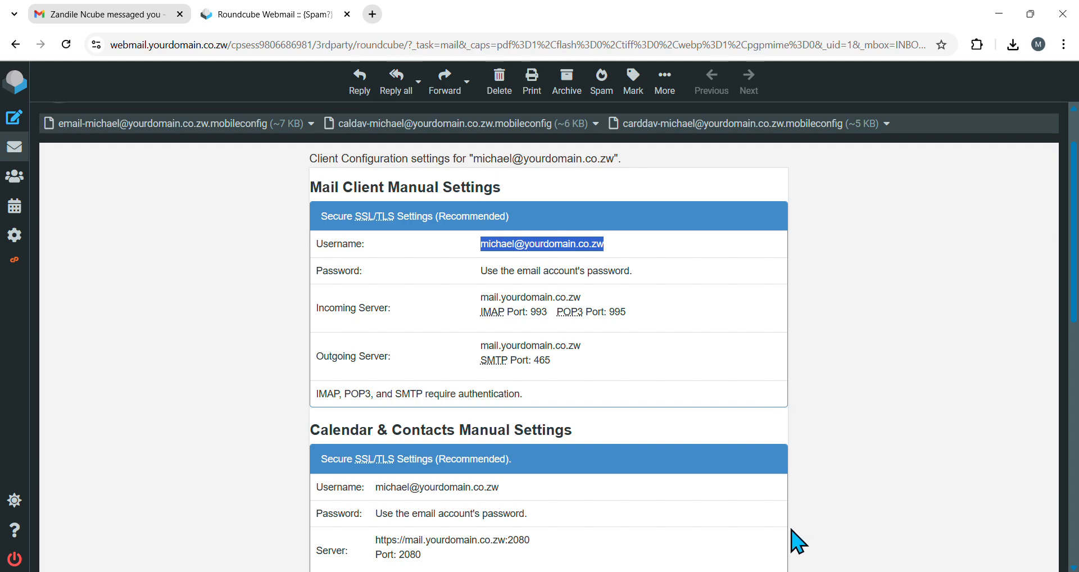
pyautogui.click(779, 570)
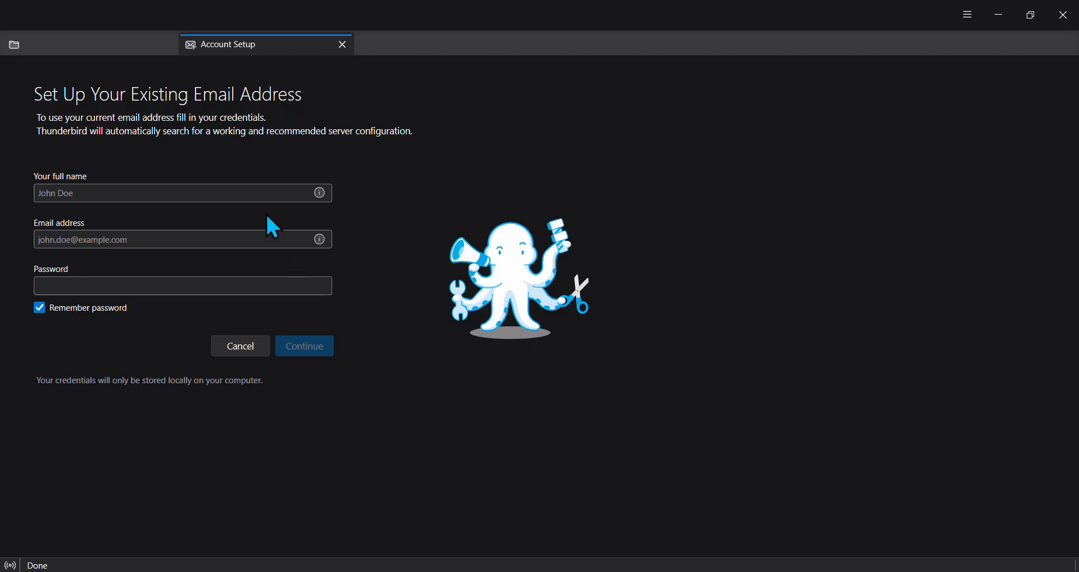
pyautogui.click(226, 239)
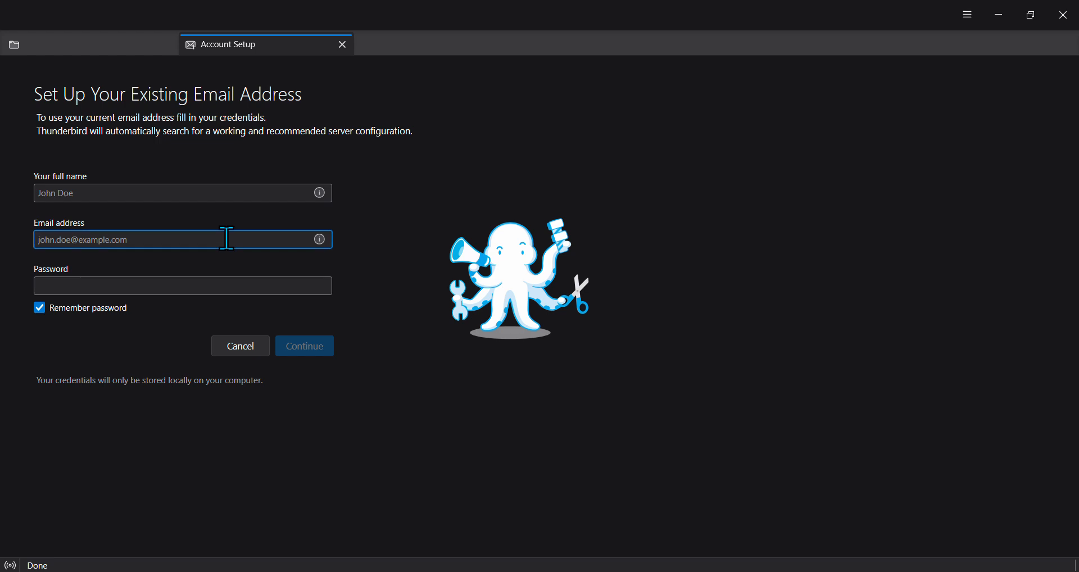
pyautogui.hotkey('ctrl', 'v')
# - Fill in the full name and the account password, and open the manual server configuration
pyautogui.click(233, 194)
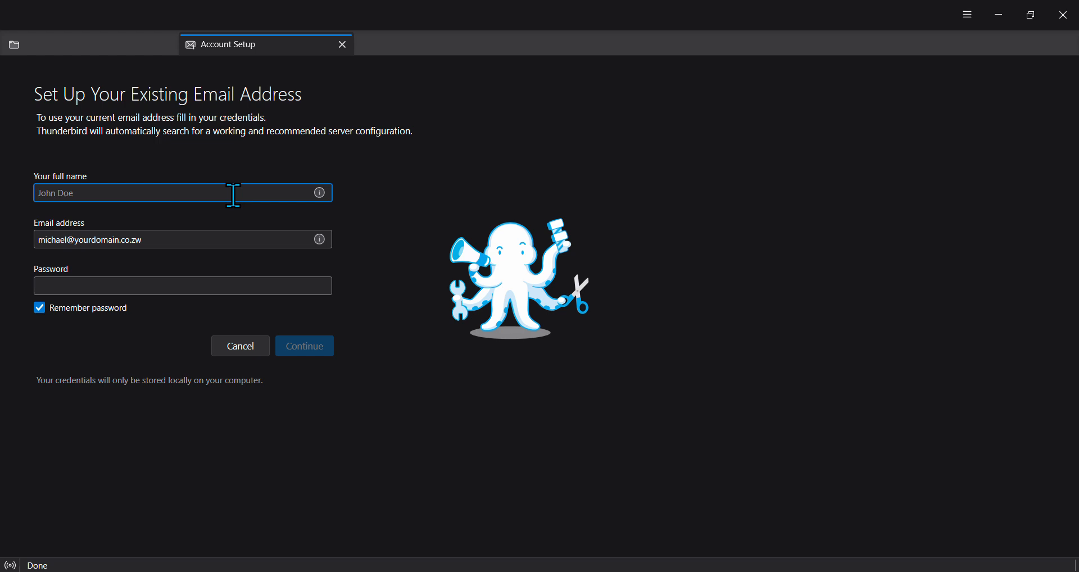
pyautogui.write('Michael')
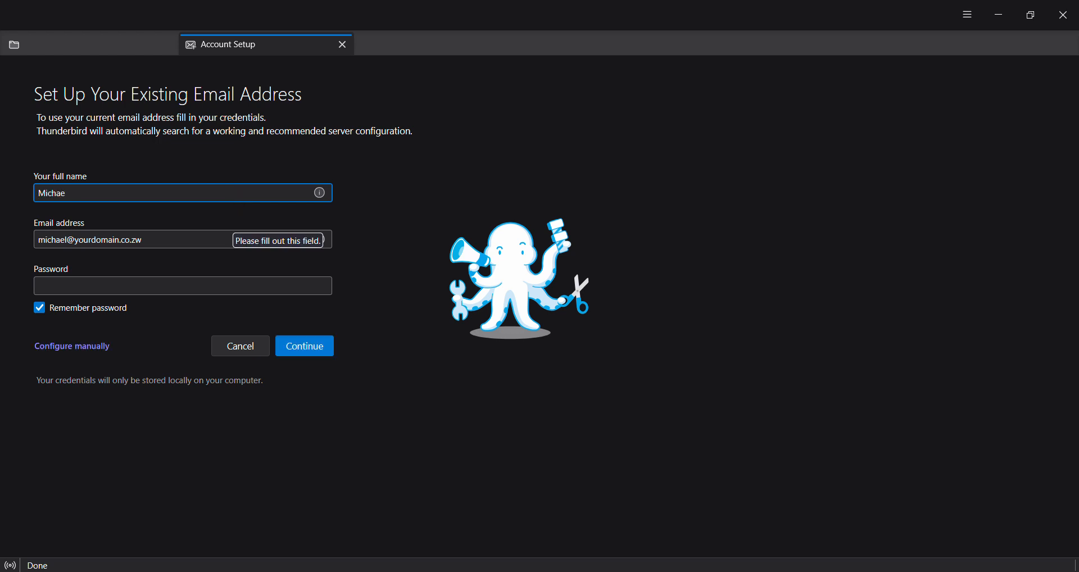
pyautogui.click(243, 284)
pyautogui.write('p')
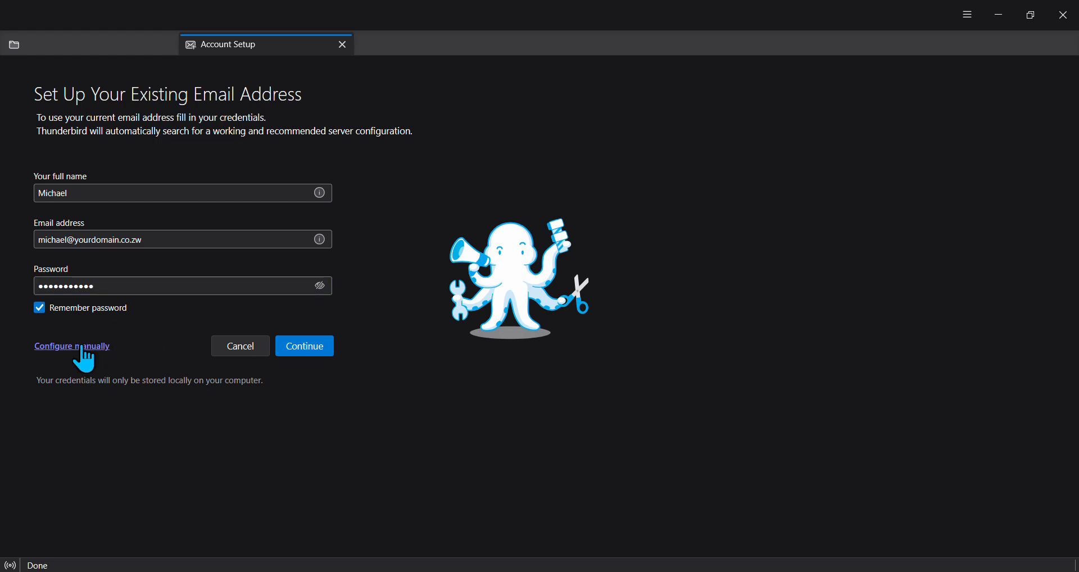
pyautogui.click(83, 347)
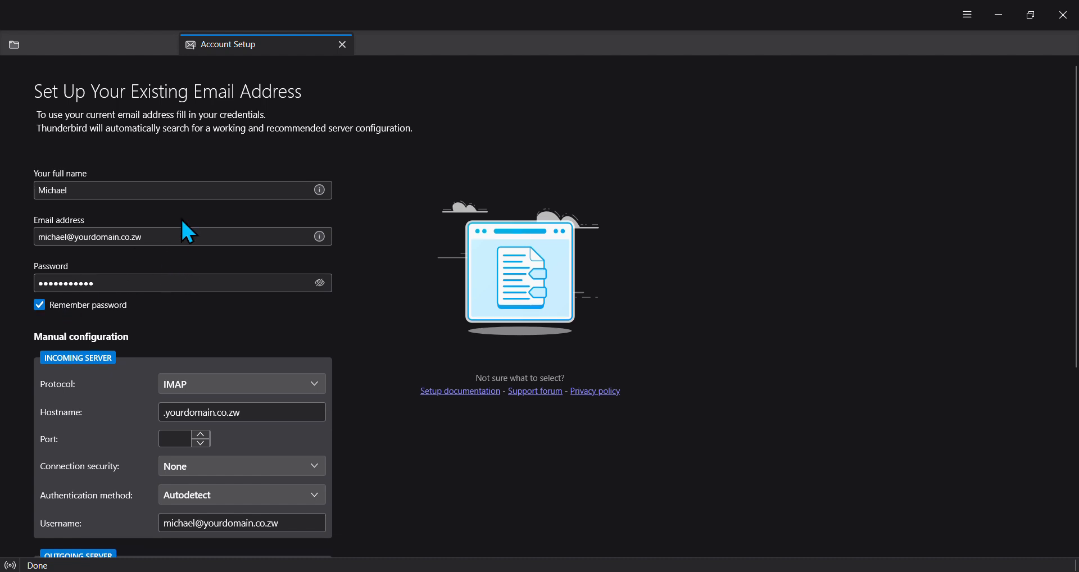
pyautogui.scroll(-3, 180, 225)
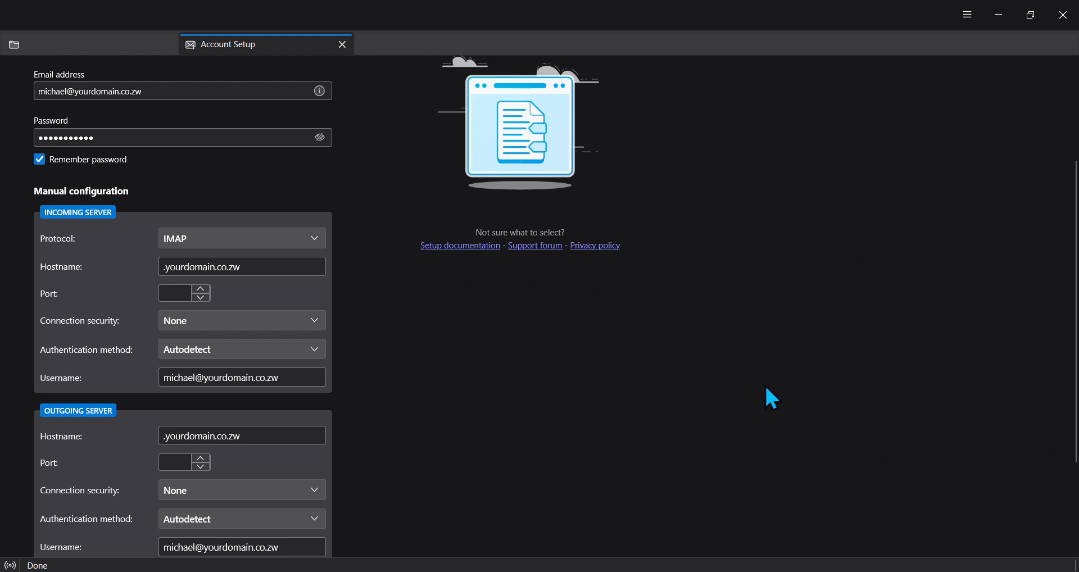
# - Check the mail server settings in the Roundcube message and set Thunderbird's incoming server hostname to mail.yourdomain.co.zw
pyautogui.click(750, 571)
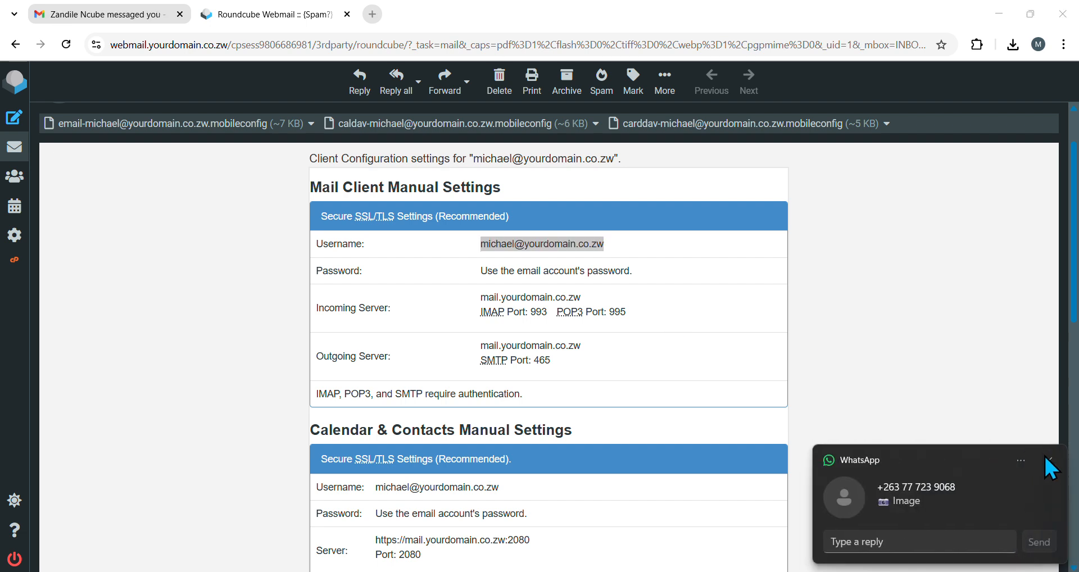
pyautogui.click(1048, 460)
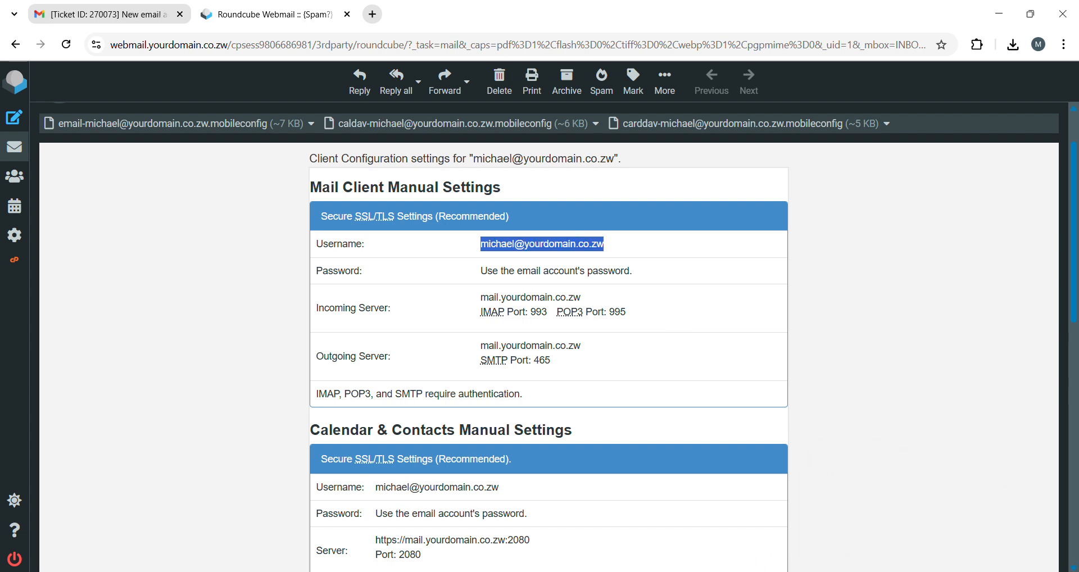
pyautogui.click(779, 571)
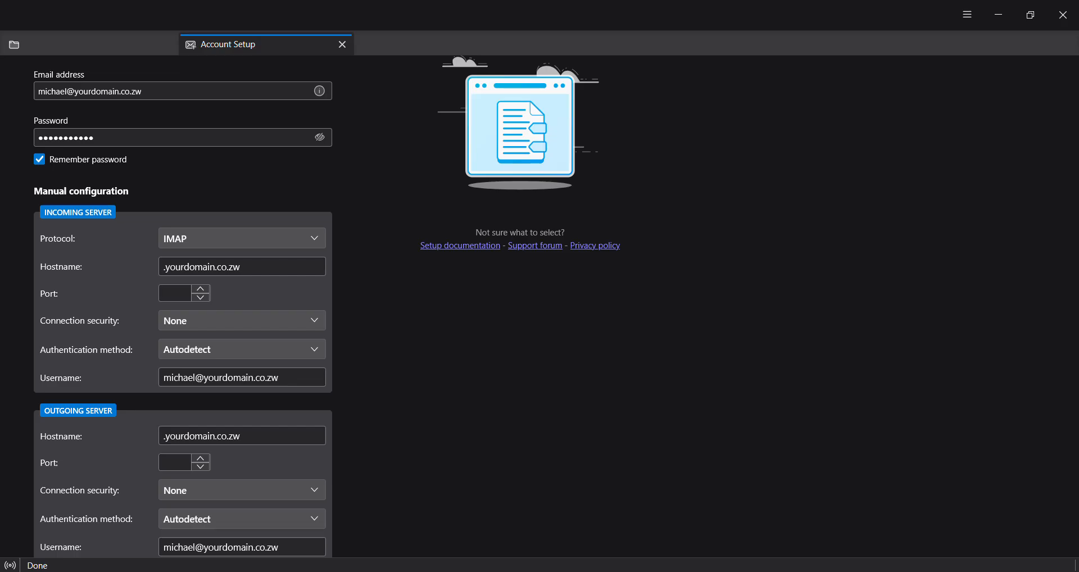
pyautogui.click(166, 266)
pyautogui.write('ma')
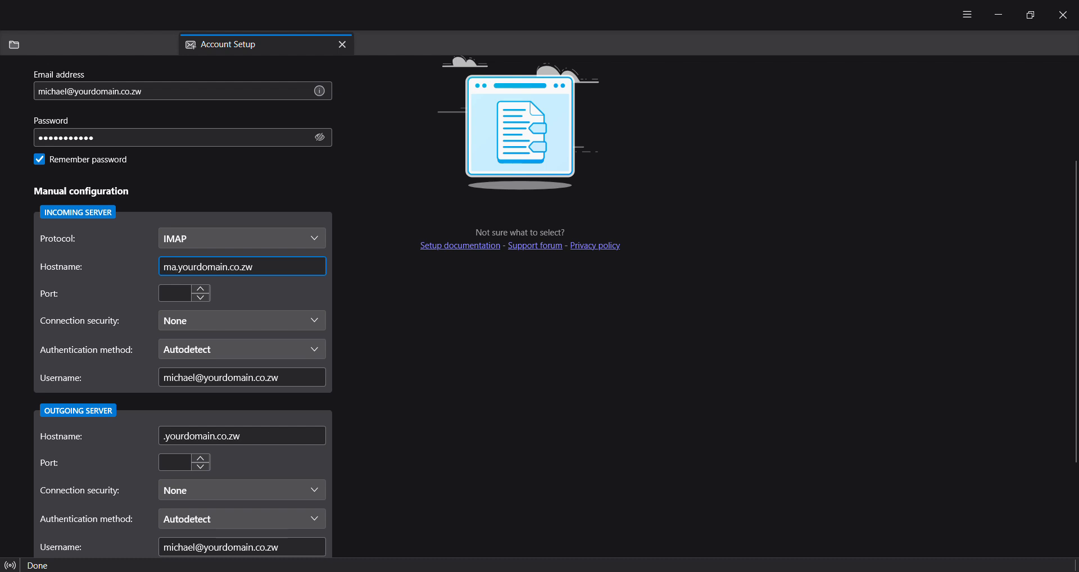
pyautogui.write('il')
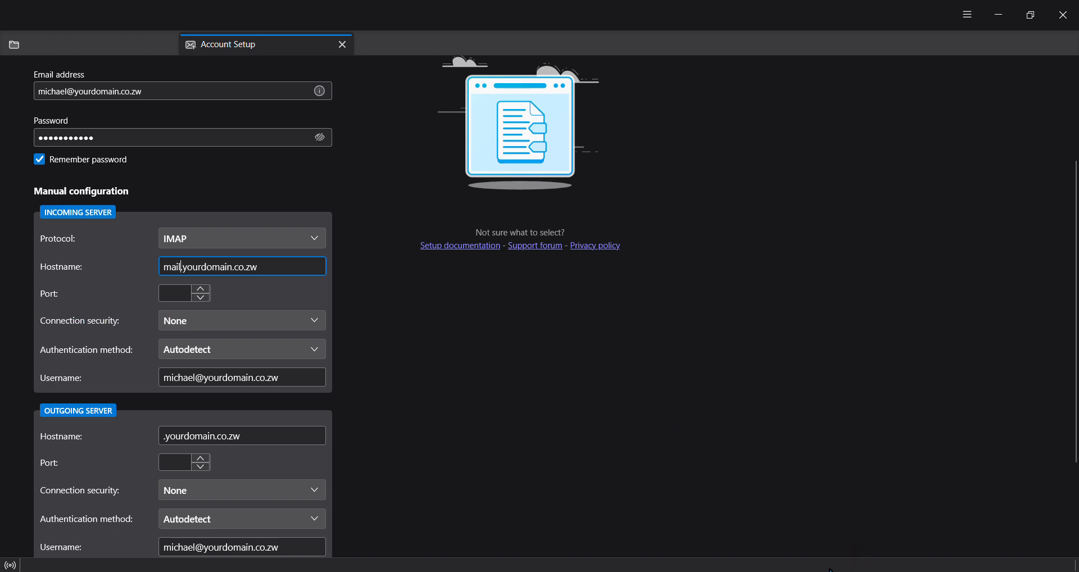
# - Copy the IMAP port 993 from the Roundcube message into Thunderbird's incoming server port
pyautogui.hotkey('alt', 'Tab')
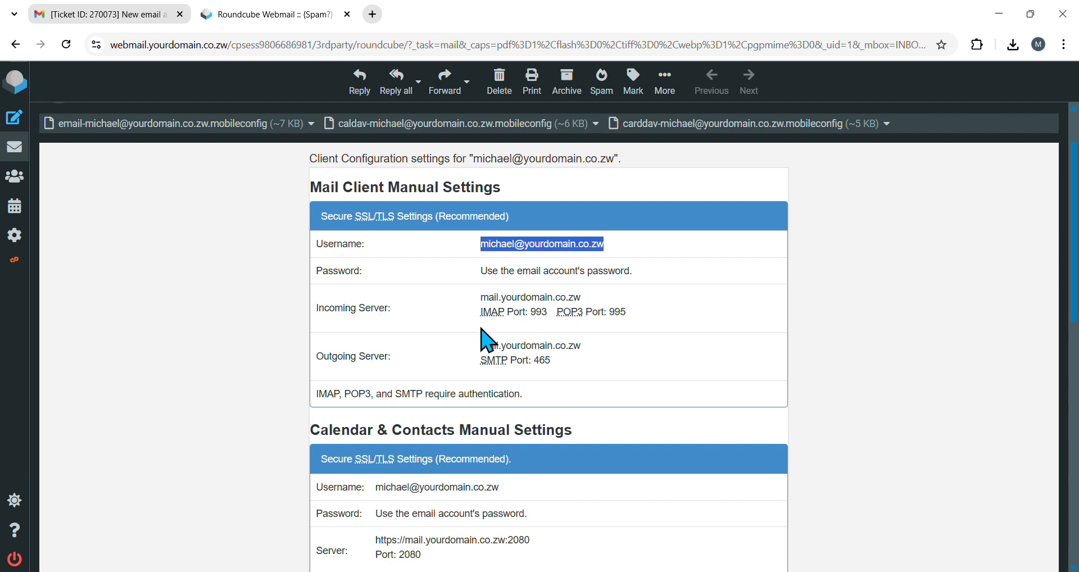
pyautogui.doubleClick(539, 312)
pyautogui.hotkey('ctrl', 'c')
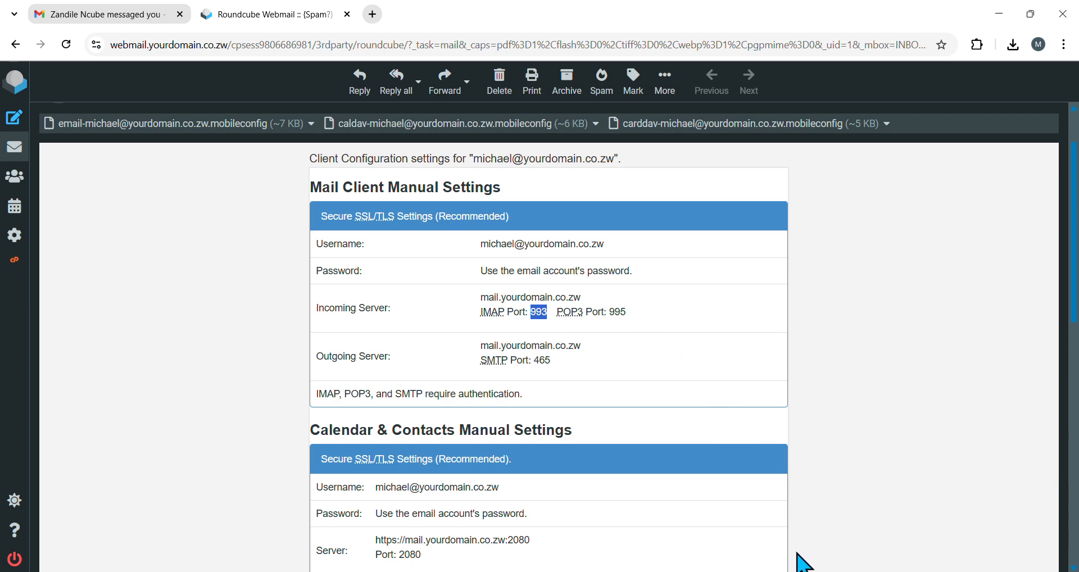
pyautogui.click(790, 571)
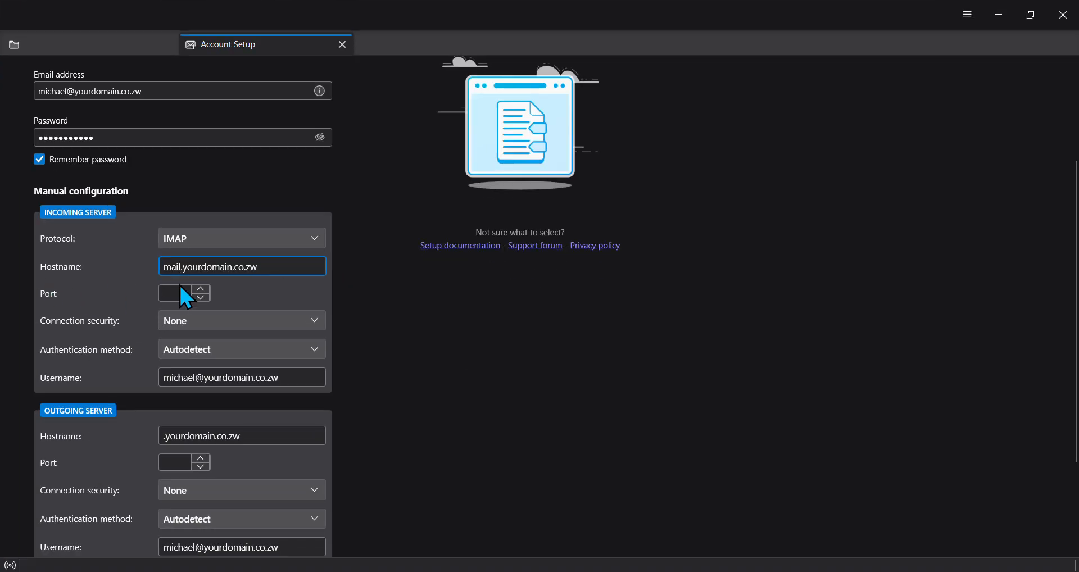
pyautogui.click(181, 288)
pyautogui.hotkey('ctrl', 'v')
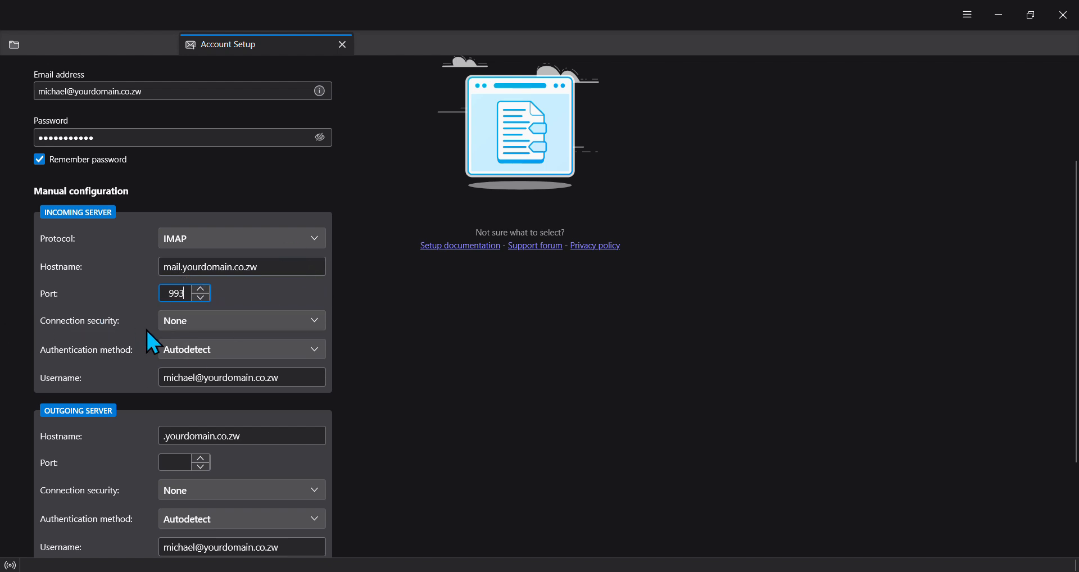
# - Set the incoming server's connection security to SSL/TLS and its authentication method to Normal password
pyautogui.click(244, 318)
pyautogui.click(244, 318)
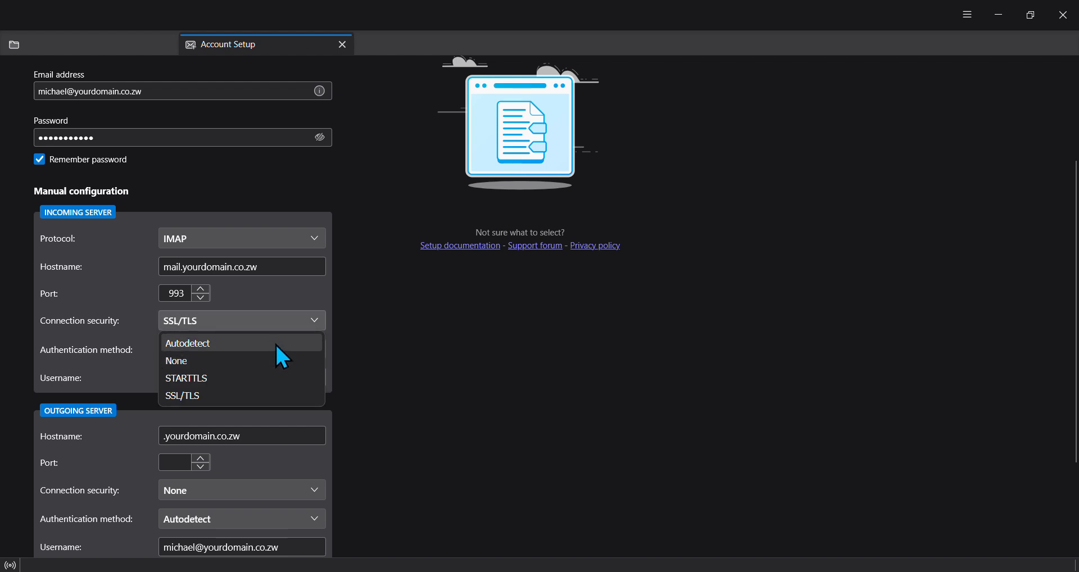
pyautogui.click(256, 395)
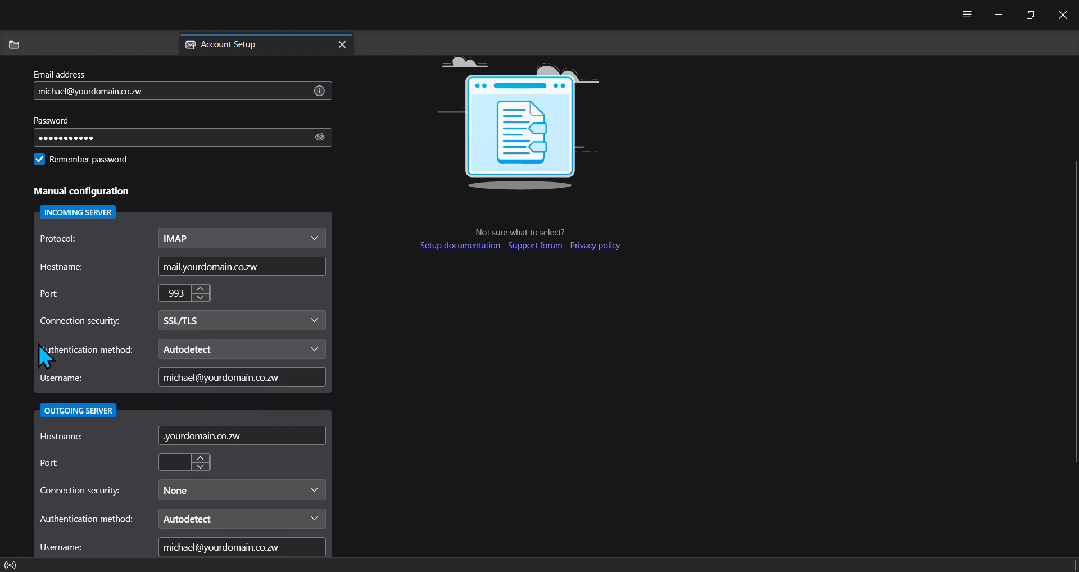
pyautogui.click(177, 349)
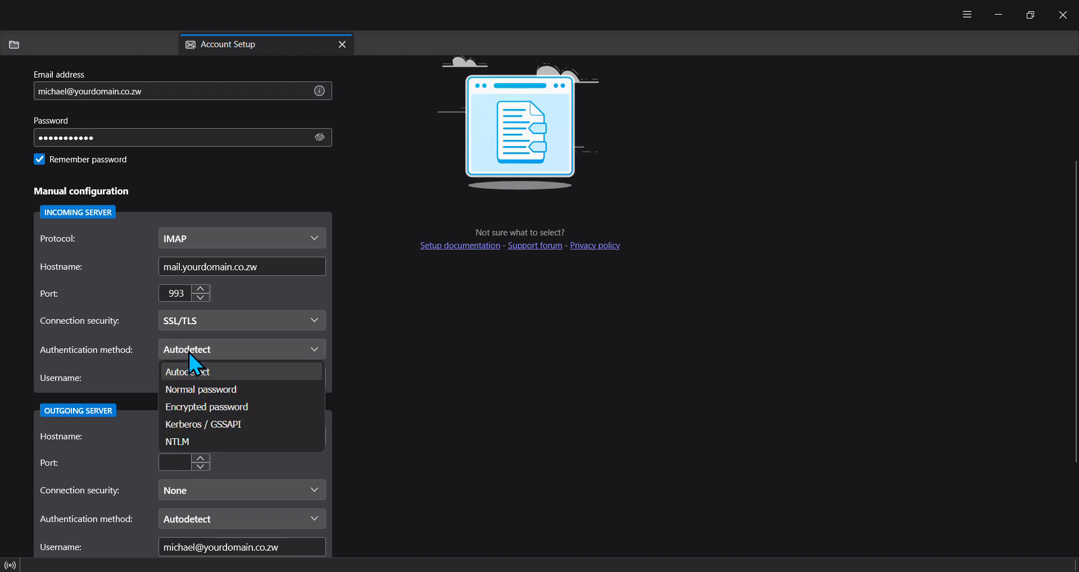
pyautogui.click(201, 390)
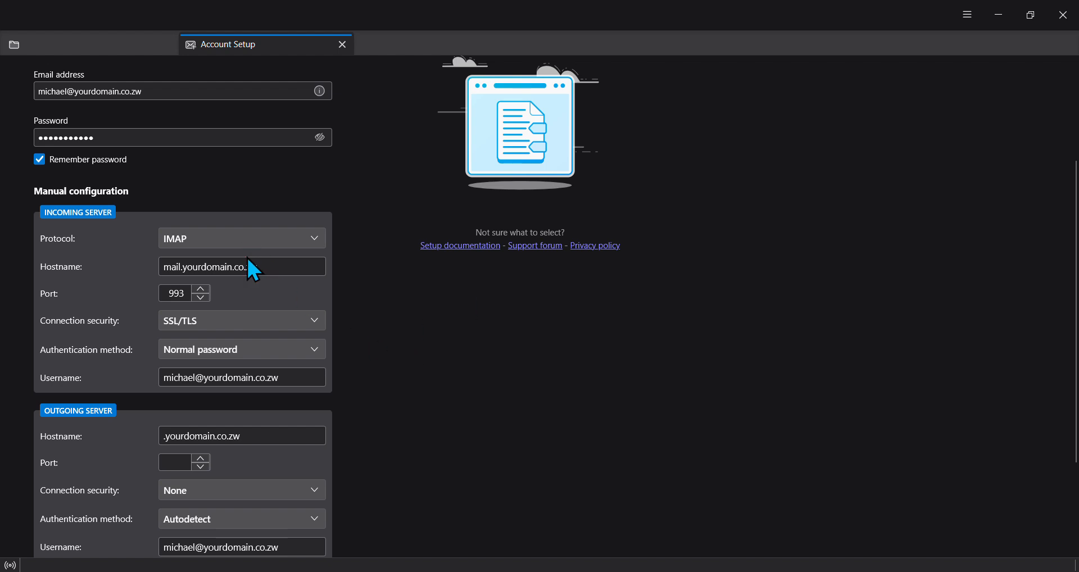
# - Copy the outgoing server name mail.yourdomain.co.zw from the Roundcube message into Thunderbird's outgoing server hostname
pyautogui.scroll(-3, 186, 326)
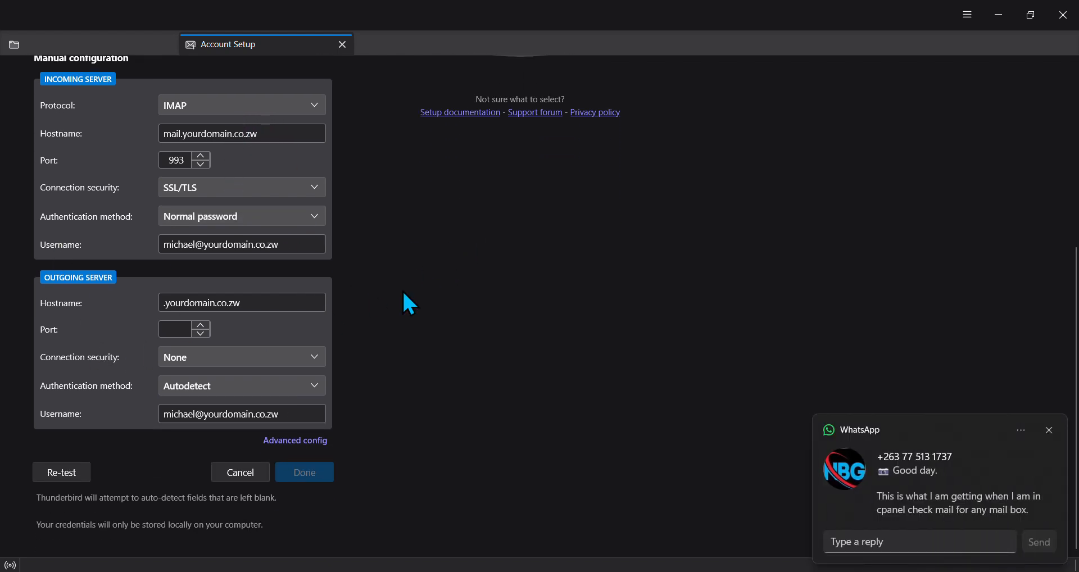
pyautogui.click(1049, 431)
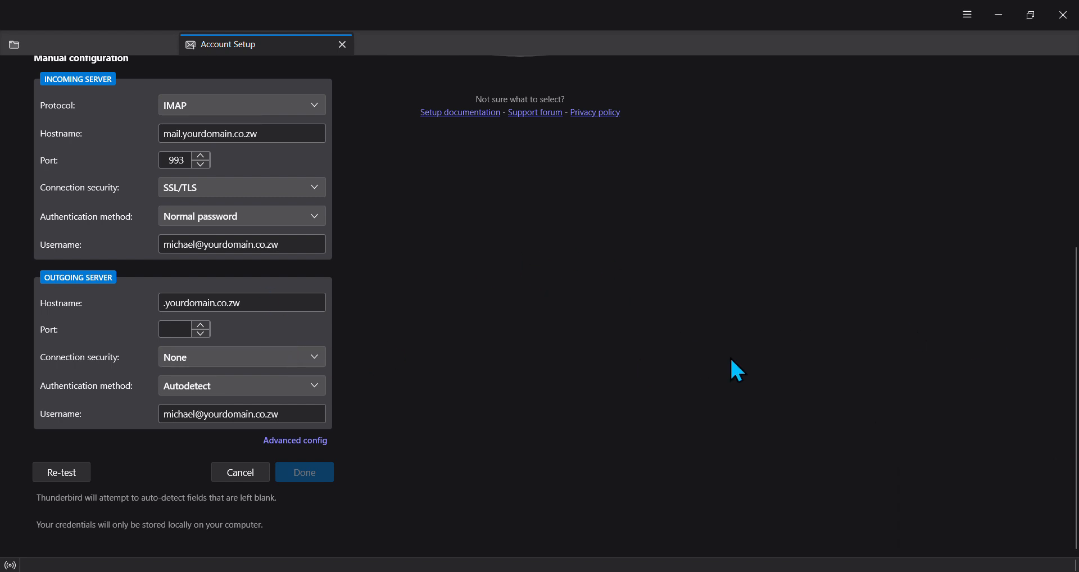
pyautogui.click(776, 563)
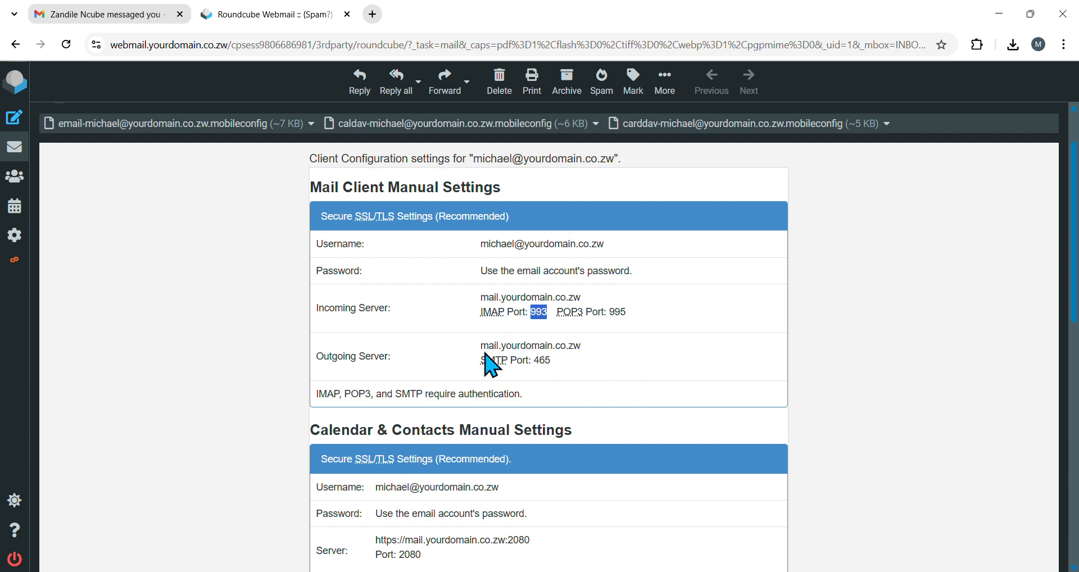
pyautogui.moveTo(482, 349); pyautogui.dragTo(587, 351)
pyautogui.hotkey('ctrl', 'c')
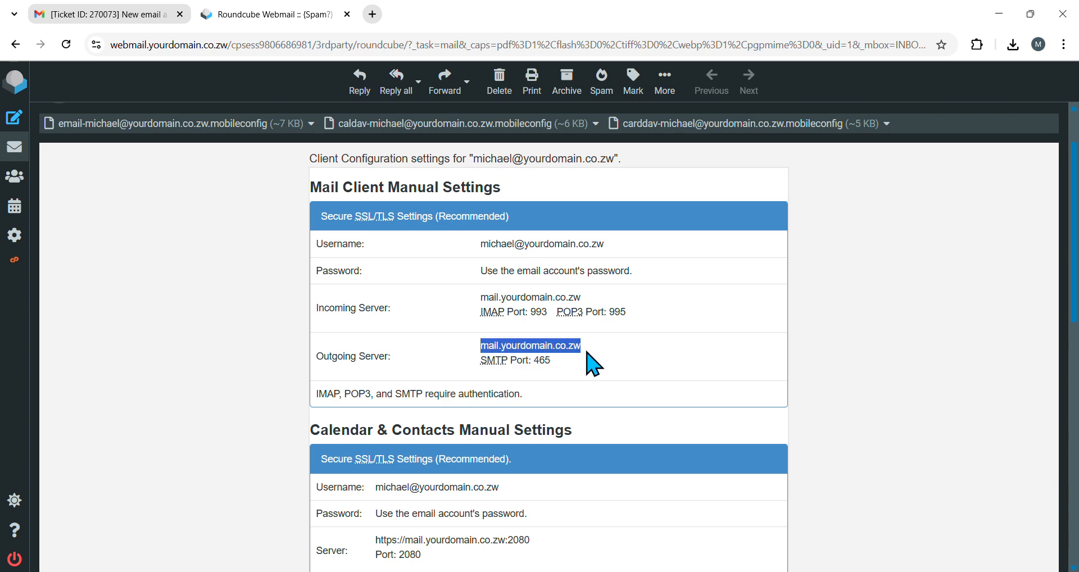
pyautogui.click(816, 569)
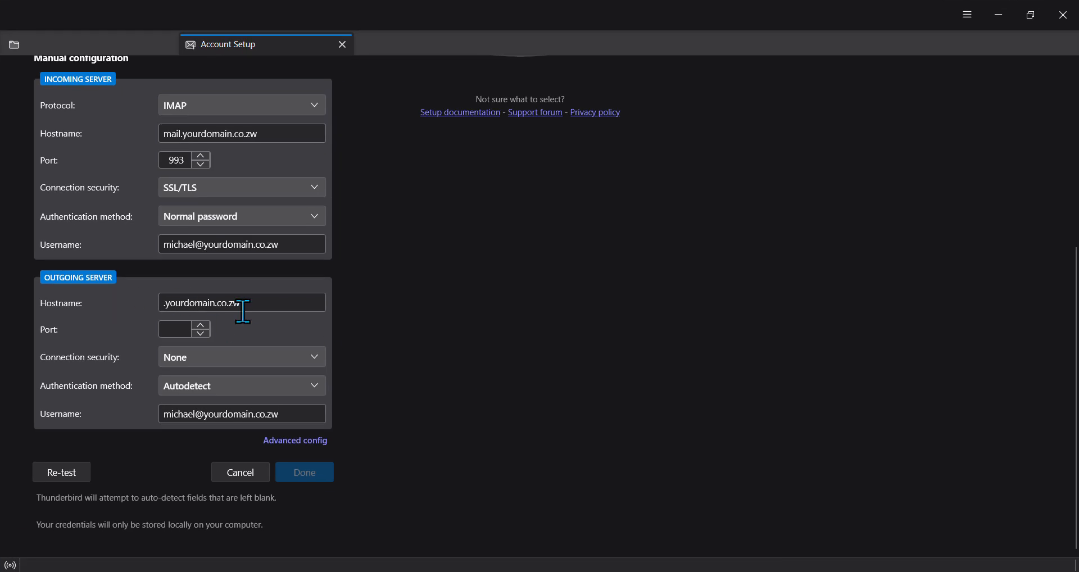
pyautogui.click(243, 311)
pyautogui.hotkey('ctrl', 'a')
pyautogui.hotkey('ctrl', 'v')
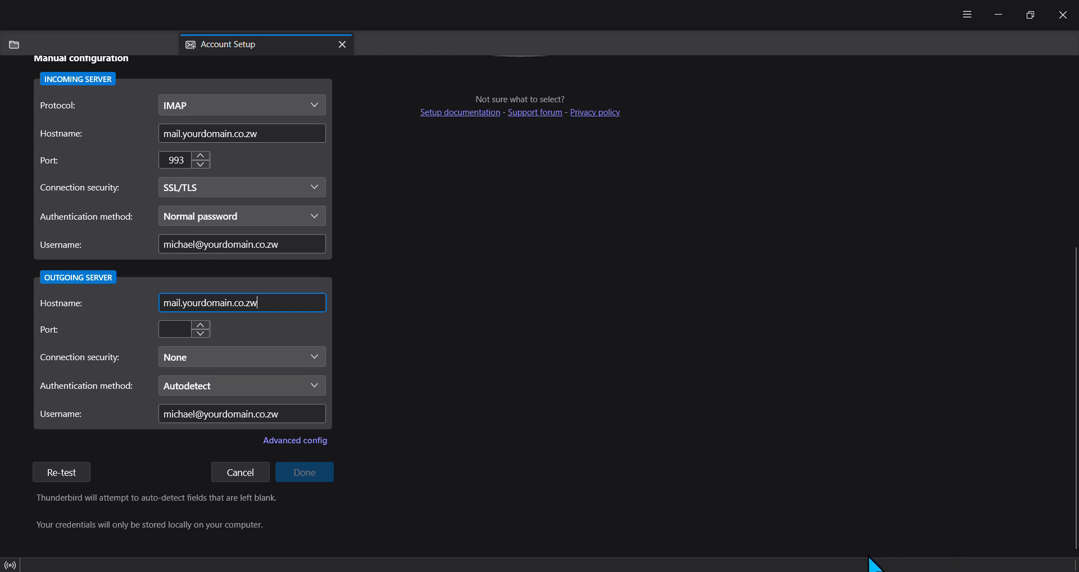
# - Look up the SMTP port in the Roundcube message and set Thunderbird's outgoing server port to 465
pyautogui.click(764, 568)
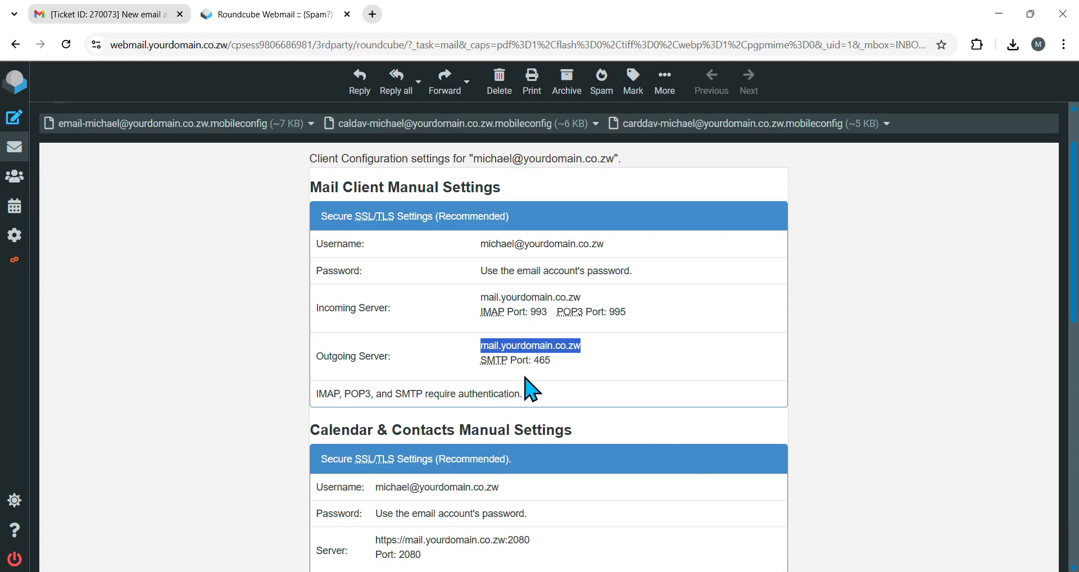
pyautogui.moveTo(534, 361); pyautogui.dragTo(562, 371)
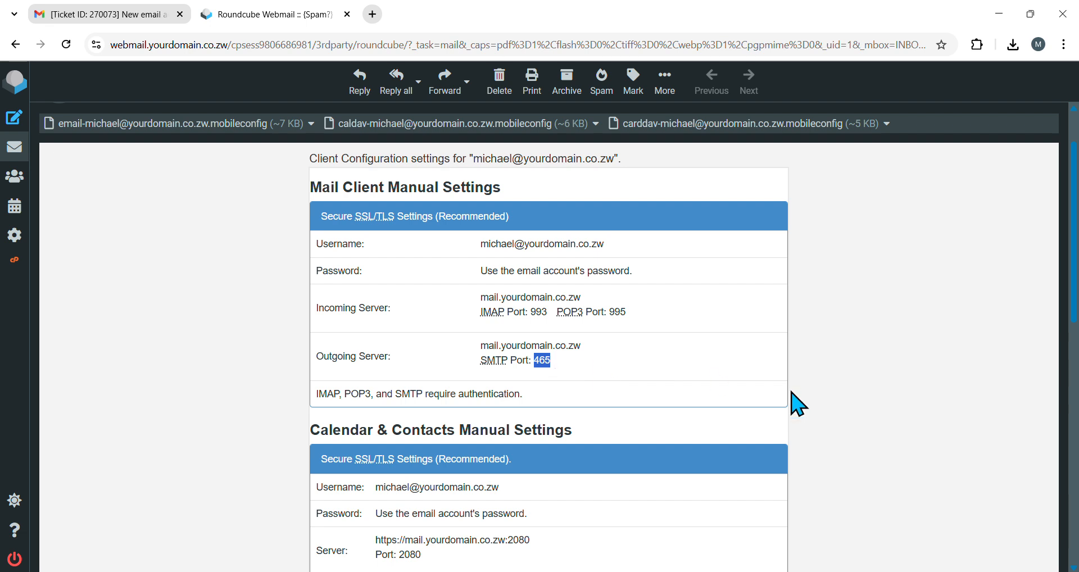
pyautogui.hotkey('alt', 'Tab')
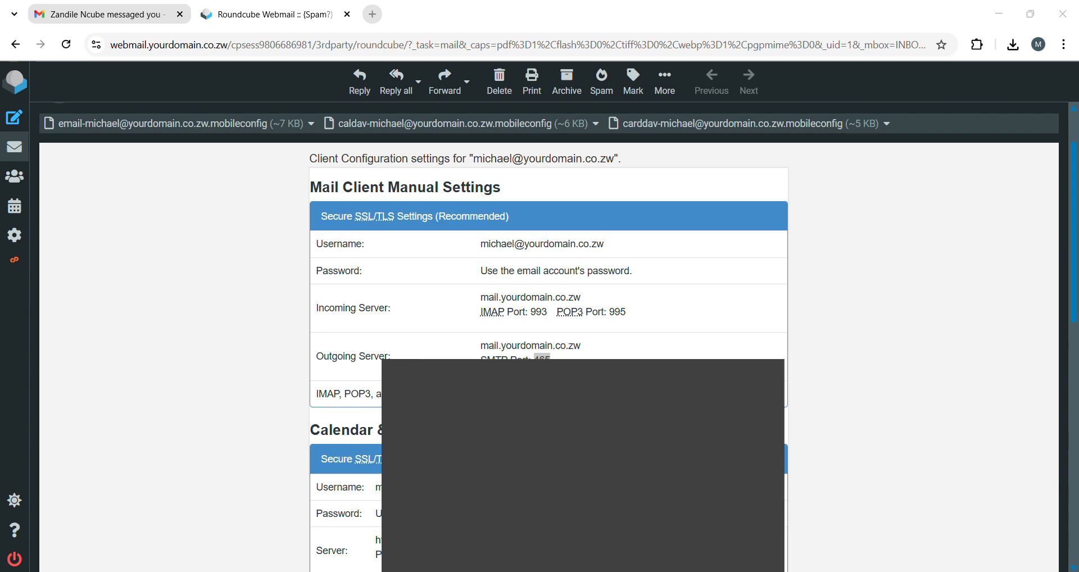
pyautogui.click(186, 331)
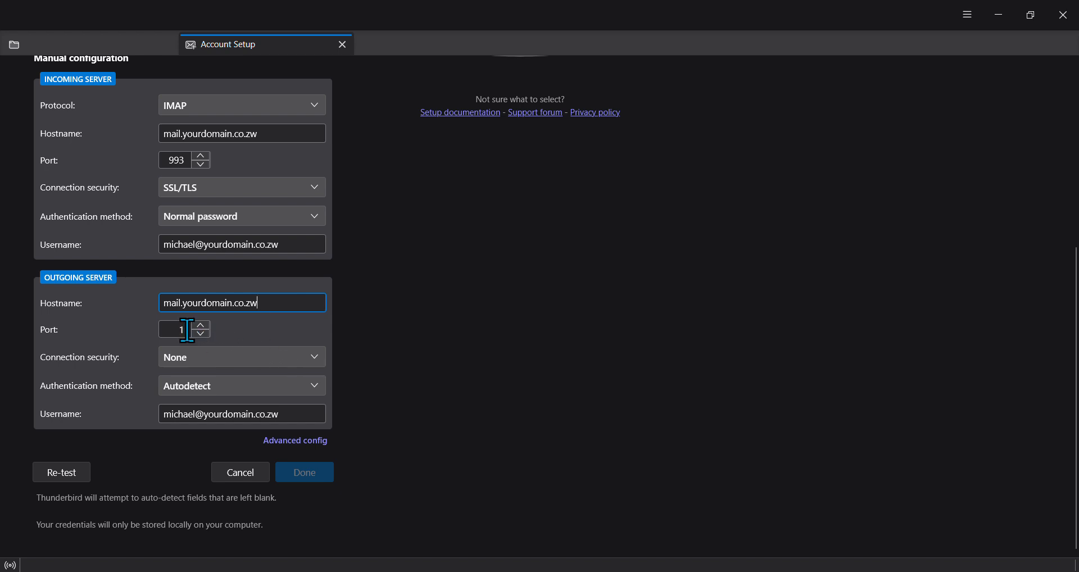
pyautogui.hotkey('ctrl', 'a')
pyautogui.click(190, 326)
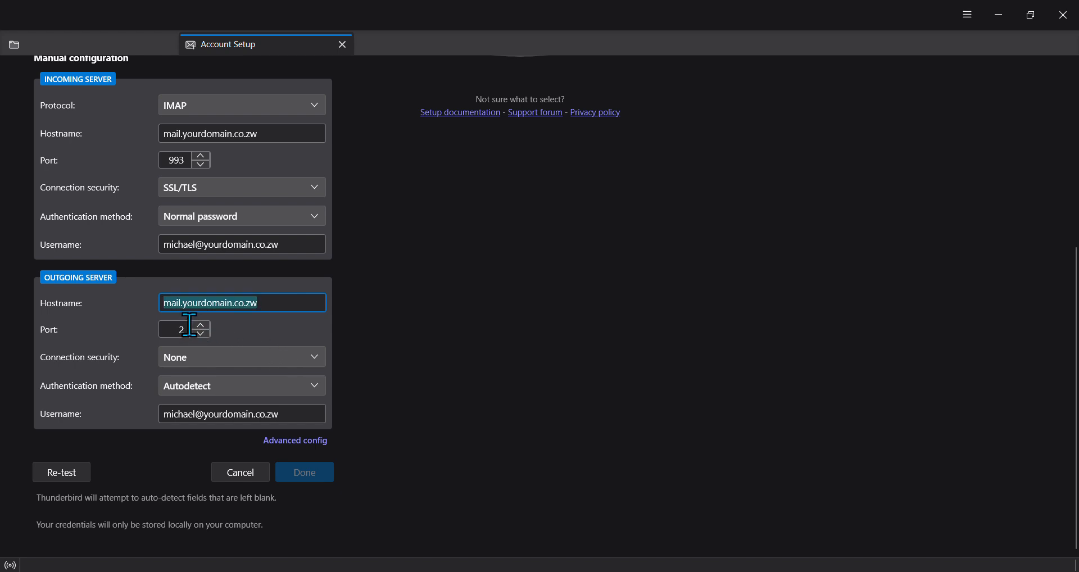
pyautogui.click(197, 328)
pyautogui.click(176, 330)
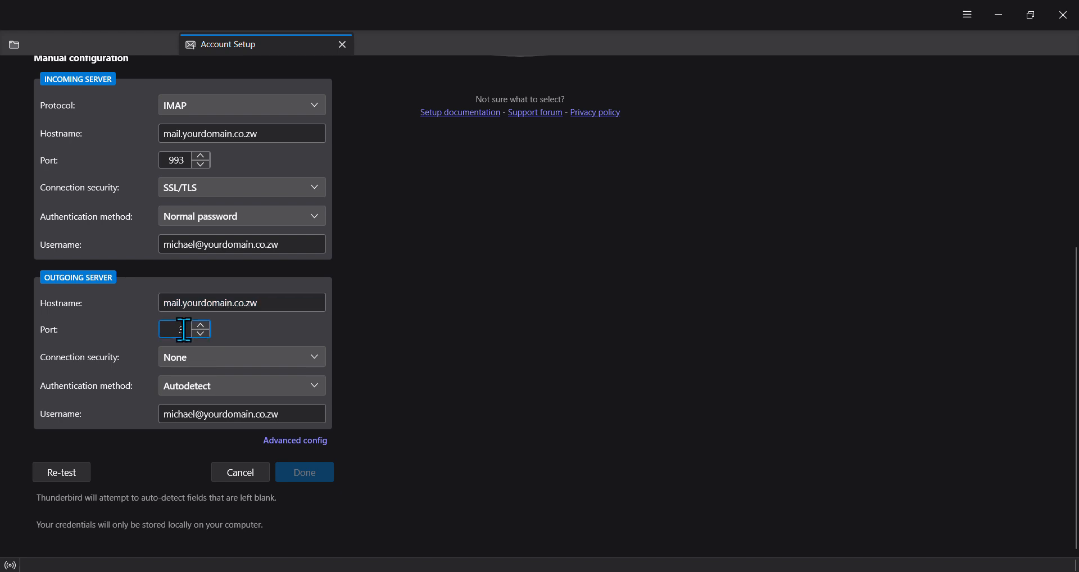
pyautogui.press('BackSpace')
pyautogui.write('465')
# - Set the outgoing server's connection security to SSL/TLS and its authentication method to Normal password
pyautogui.click(233, 355)
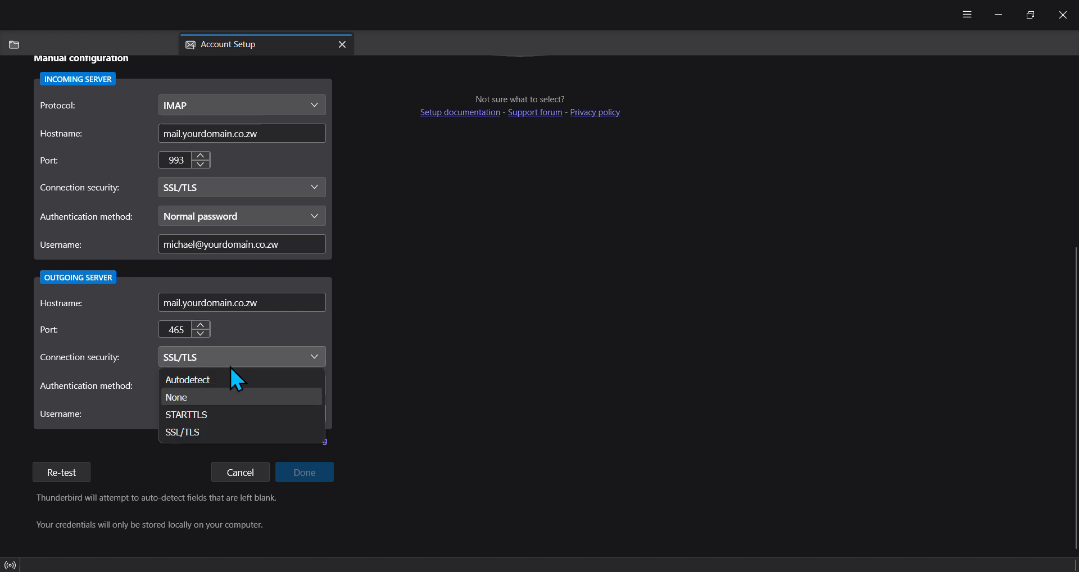
pyautogui.click(205, 432)
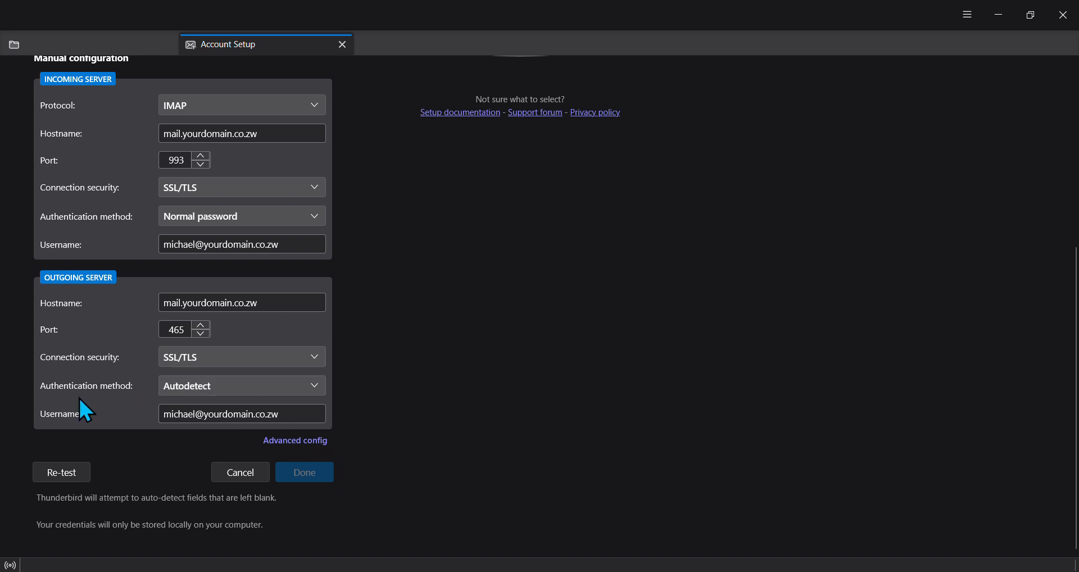
pyautogui.click(255, 388)
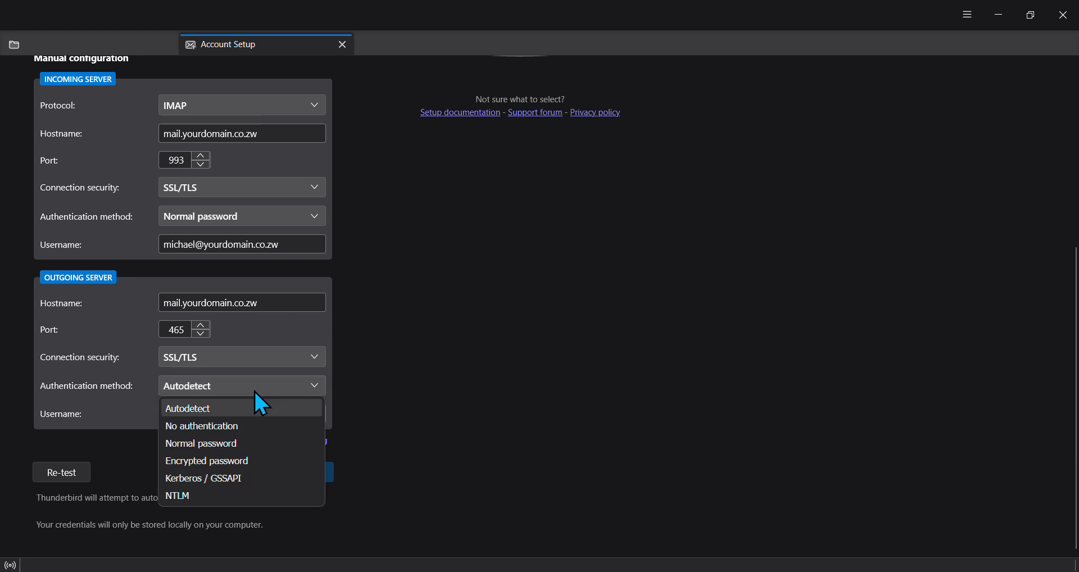
pyautogui.click(251, 441)
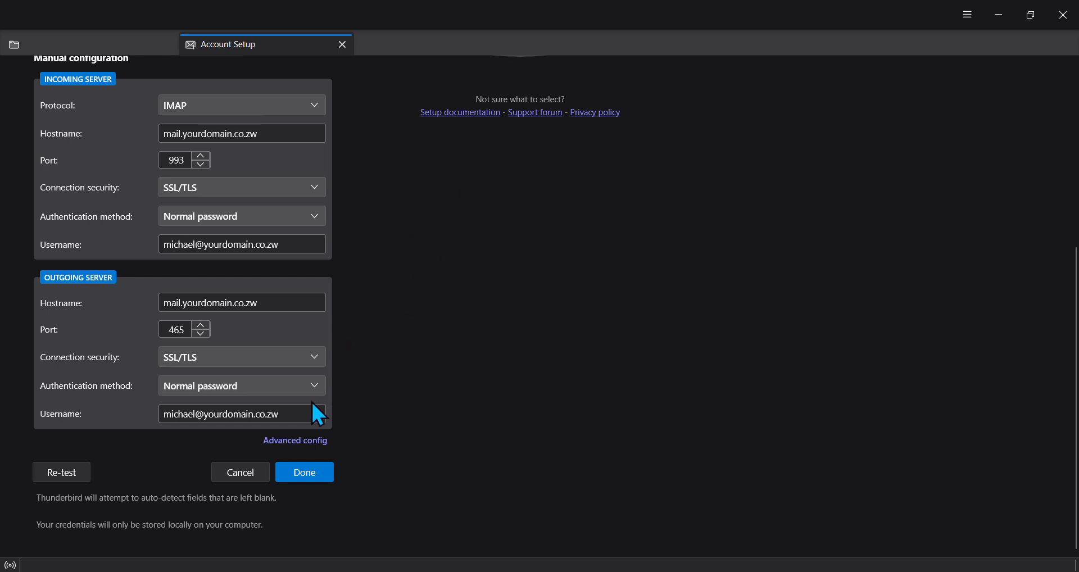
# - Create the account with the manual settings, finish the account setup, and skip making Thunderbird the default client
pyautogui.click(321, 471)
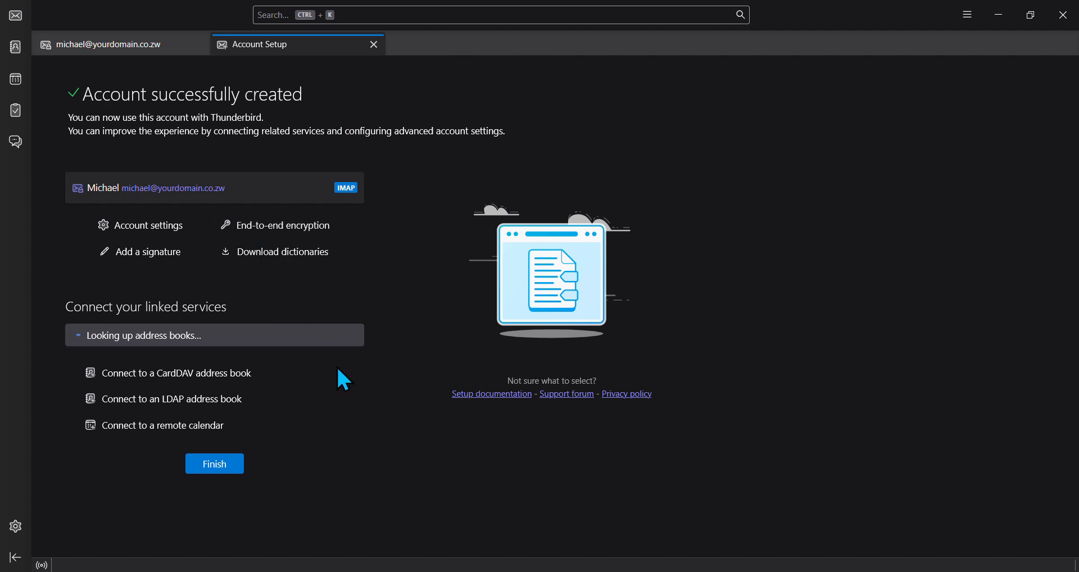
pyautogui.click(204, 469)
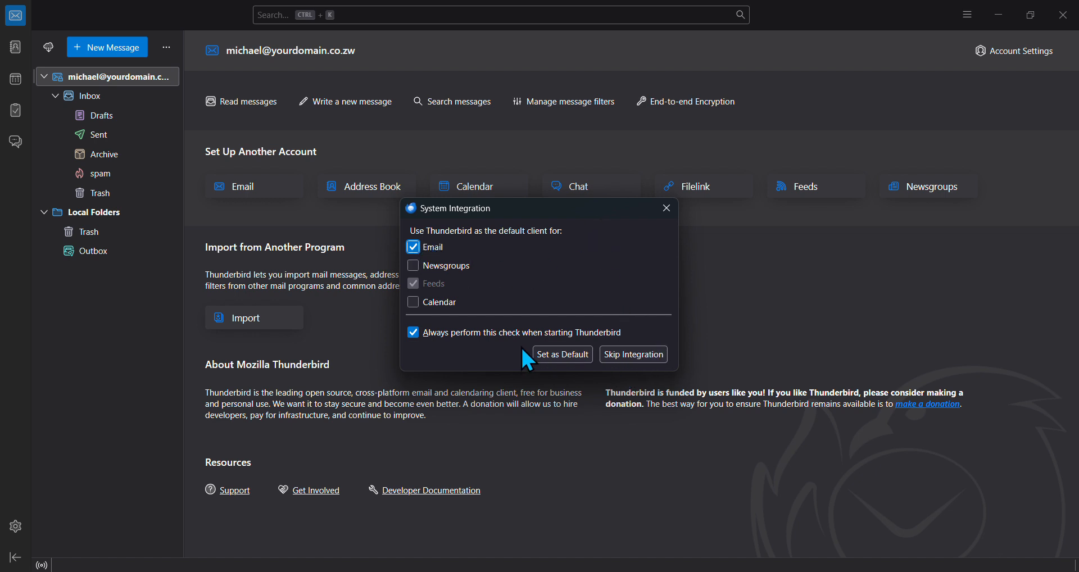
pyautogui.click(614, 360)
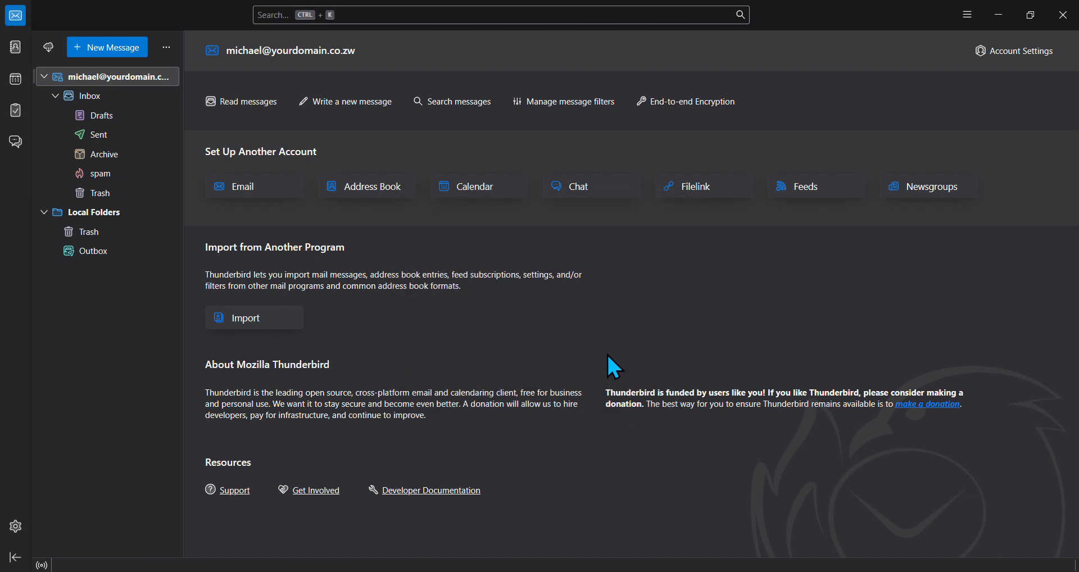
# - Open the cPanel client configuration message from the new account's inbox and read through its settings
pyautogui.click(87, 100)
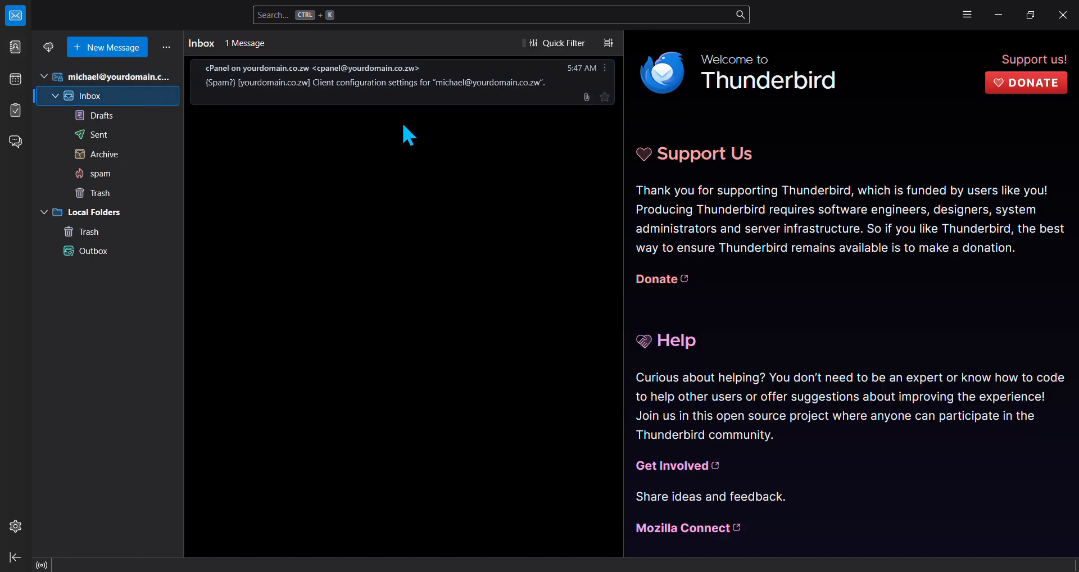
pyautogui.doubleClick(297, 99)
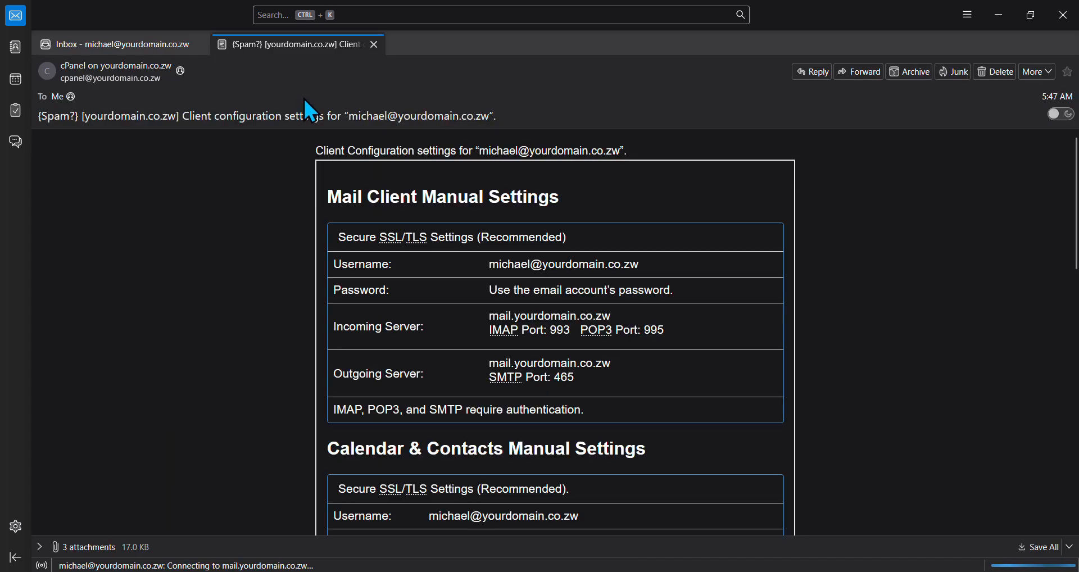
pyautogui.scroll(-3, 540, 247)
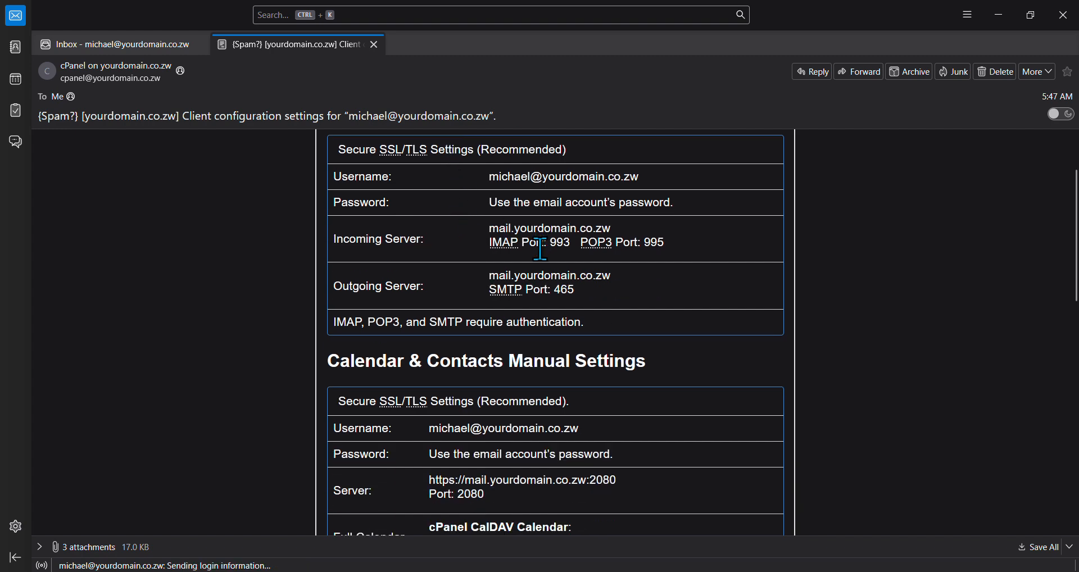
pyautogui.scroll(-6, 540, 247)
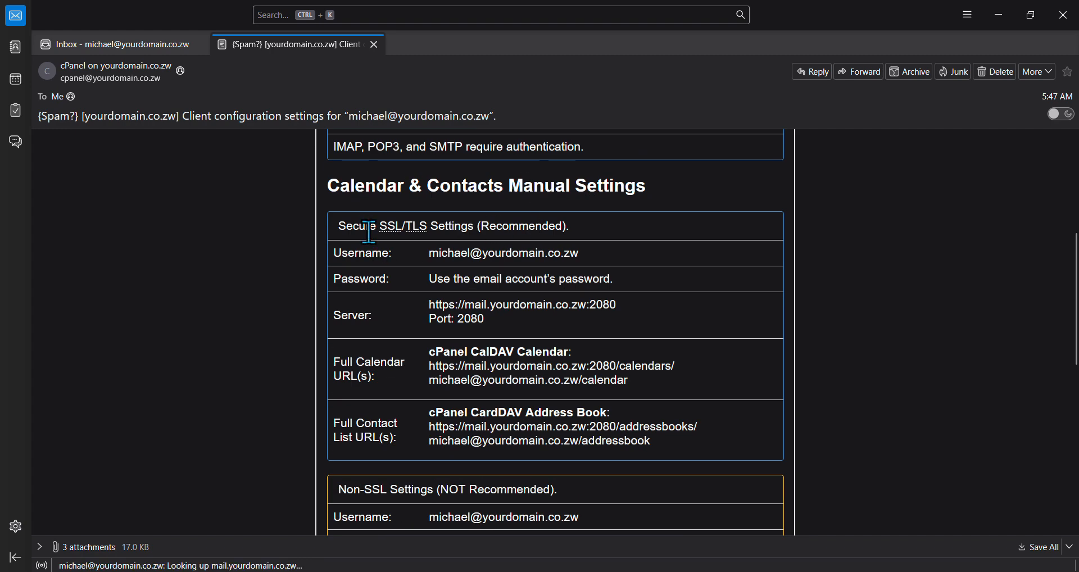